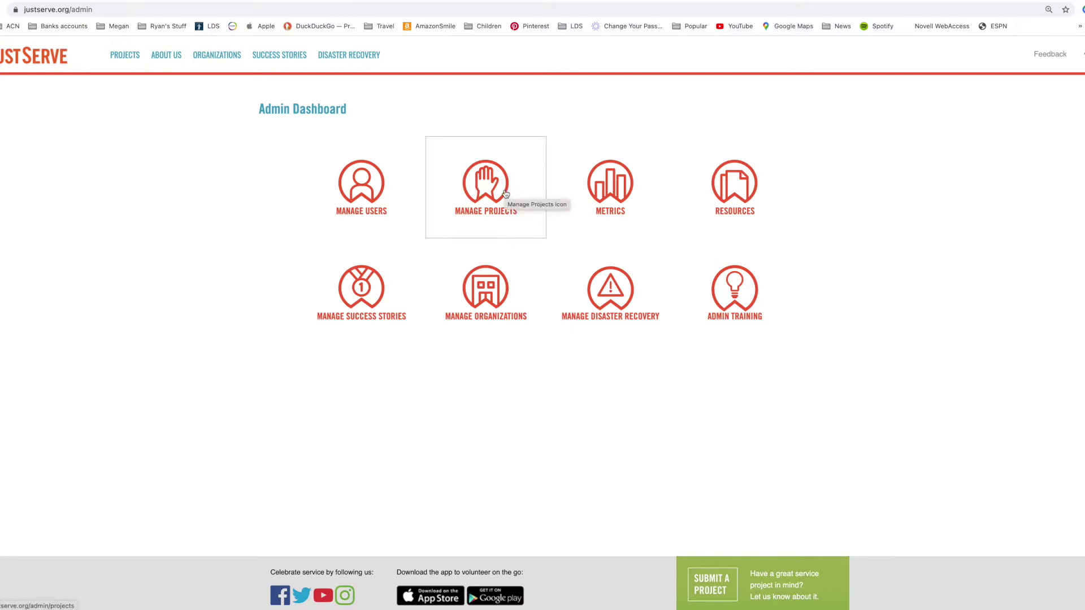
- Open Manage Projects from the Admin Dashboard and begin adding a new project
left_click(505, 194)
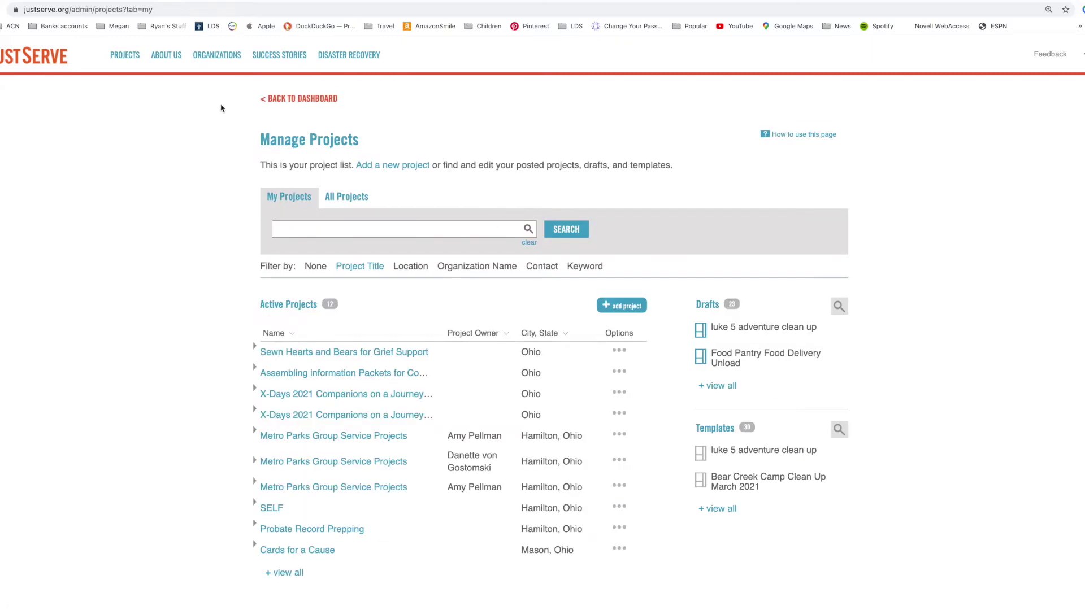
scroll(301, 396, "down", 3)
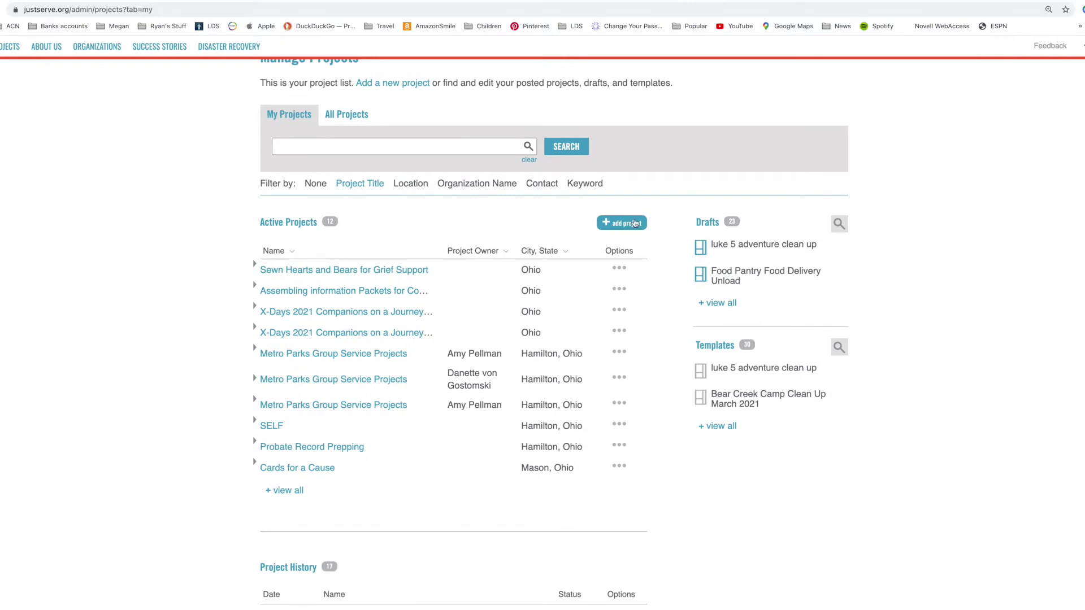
scroll(614, 224, "up", 3)
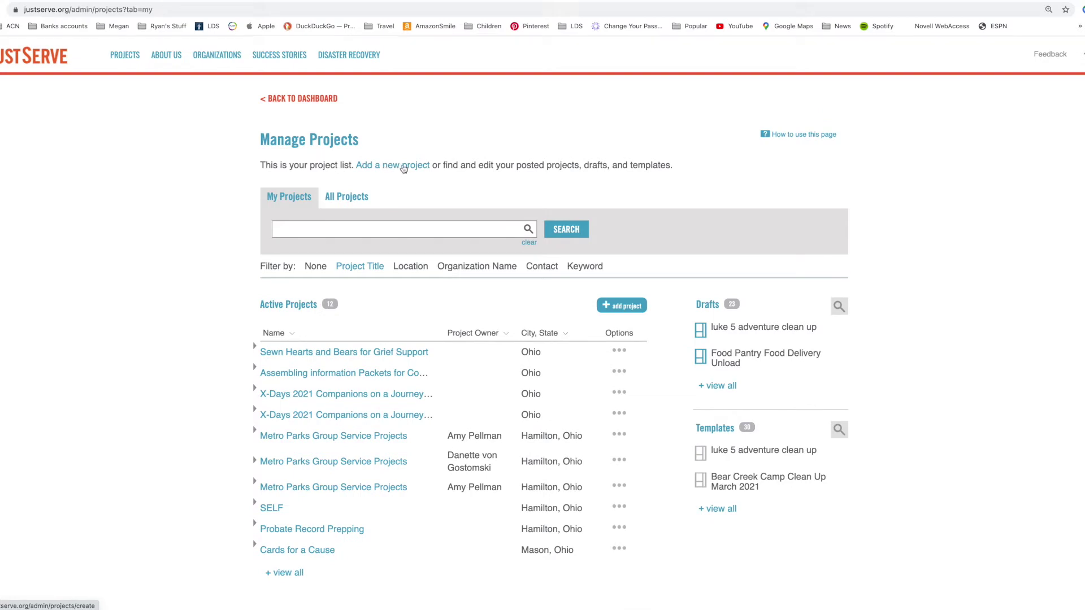
left_click(418, 168)
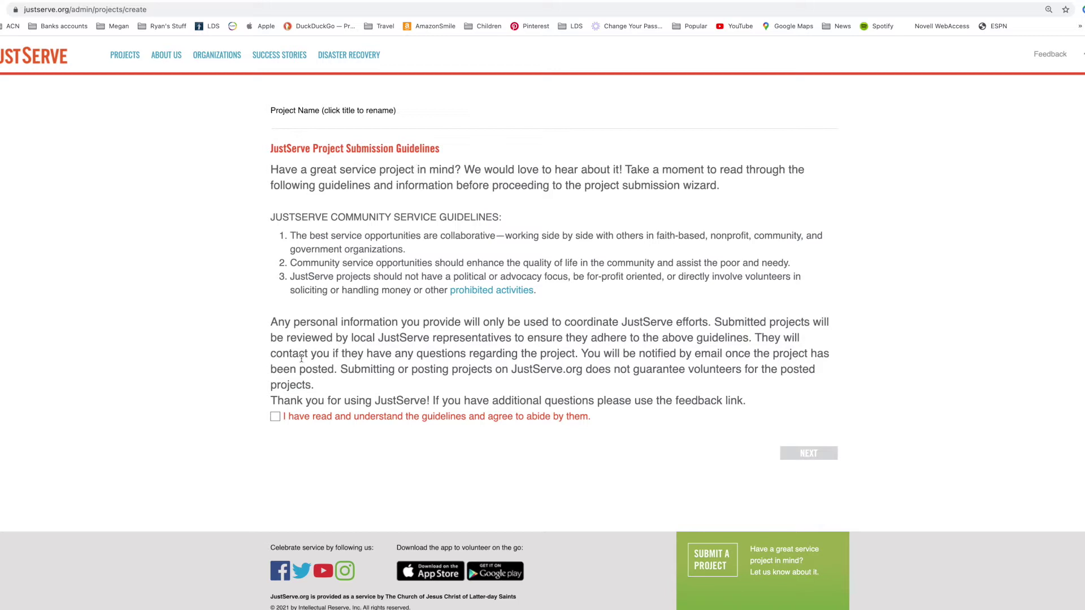
- Agree to the submission guidelines and title the project 'SELF on going support' from the saved SELF suggestion
left_click(276, 418)
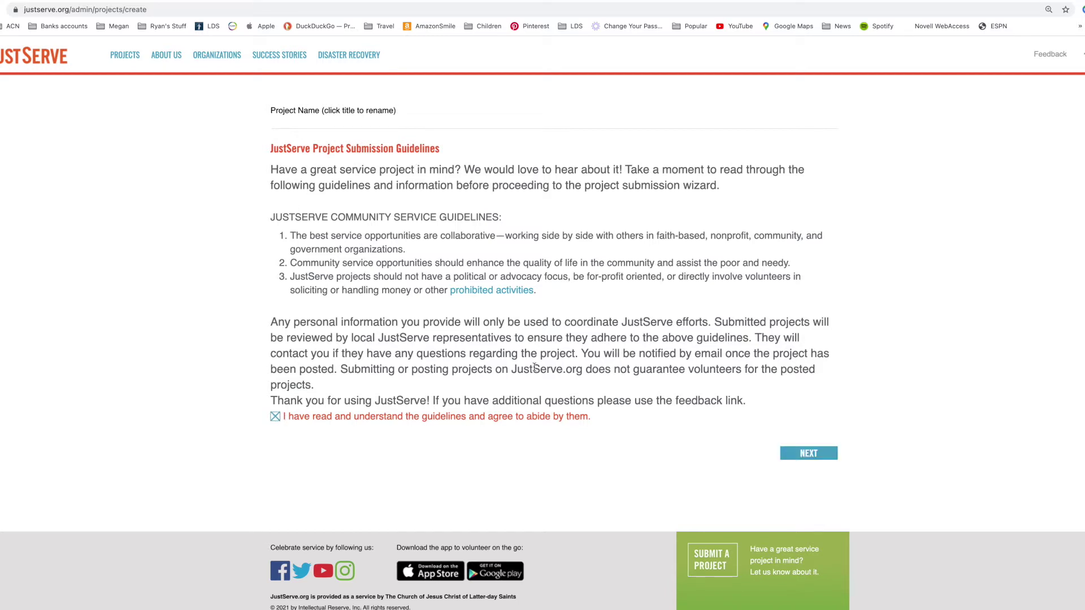
left_click(805, 457)
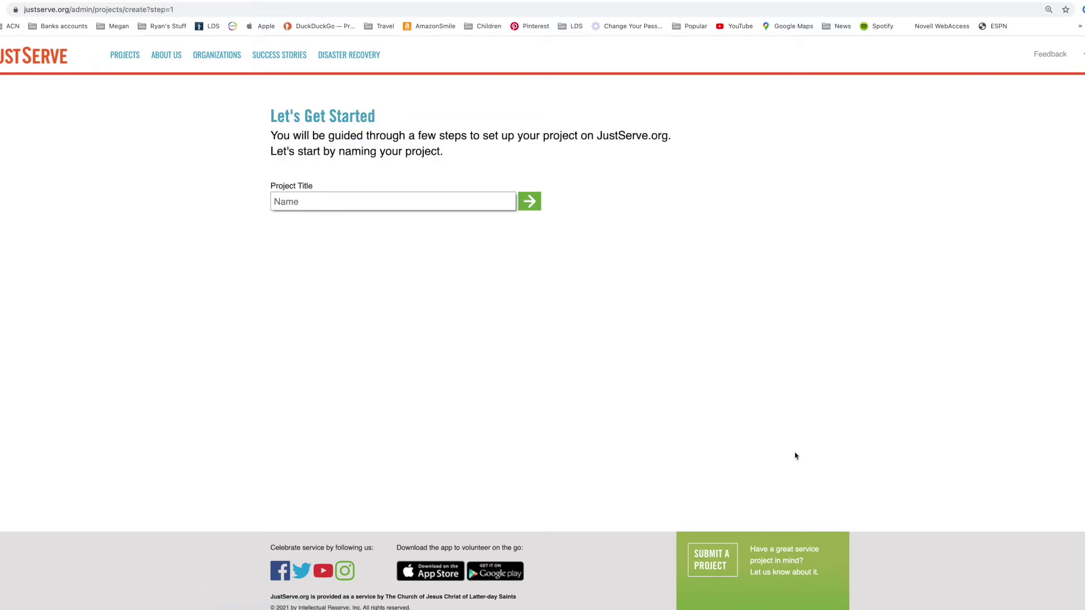
left_click(462, 200)
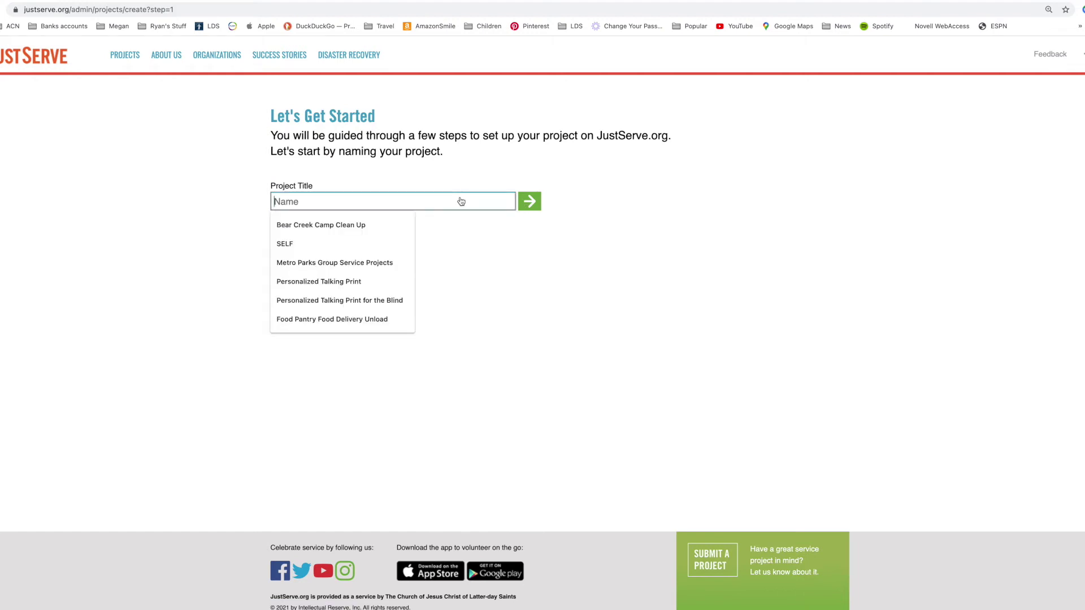
left_click(364, 252)
type("on")
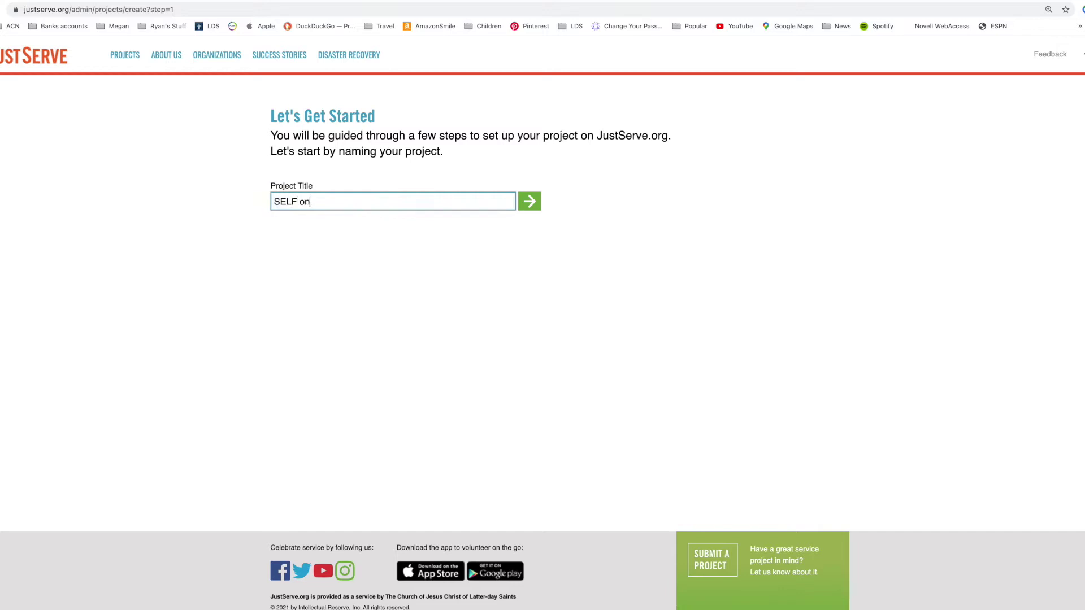
type(" going support")
left_click(528, 202)
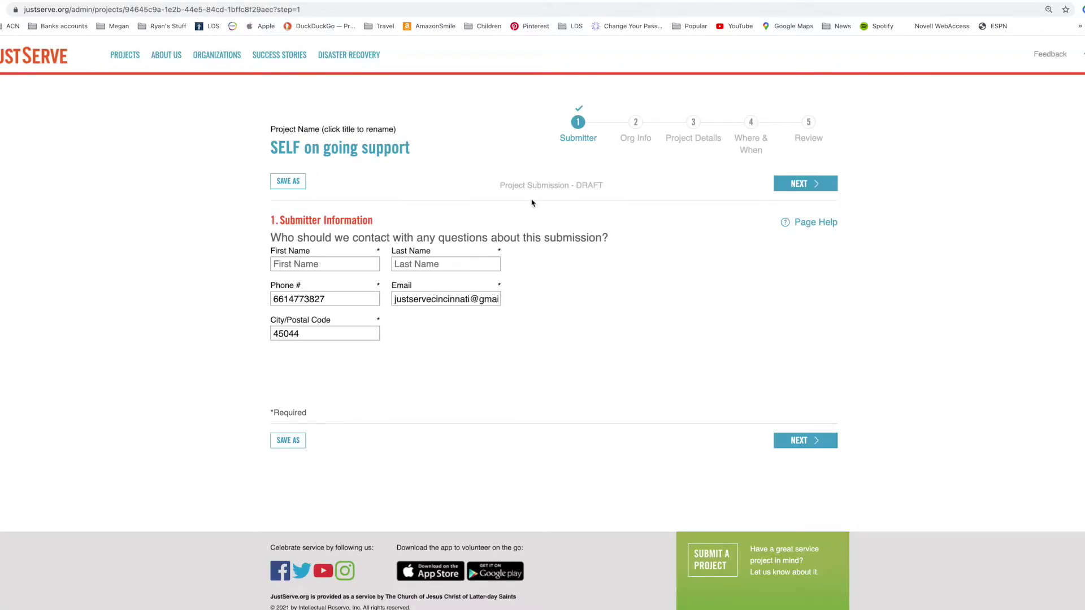
- Autofill the submitter fields from a saved entry and switch the e-mail to the suggested organization address
left_click(351, 268)
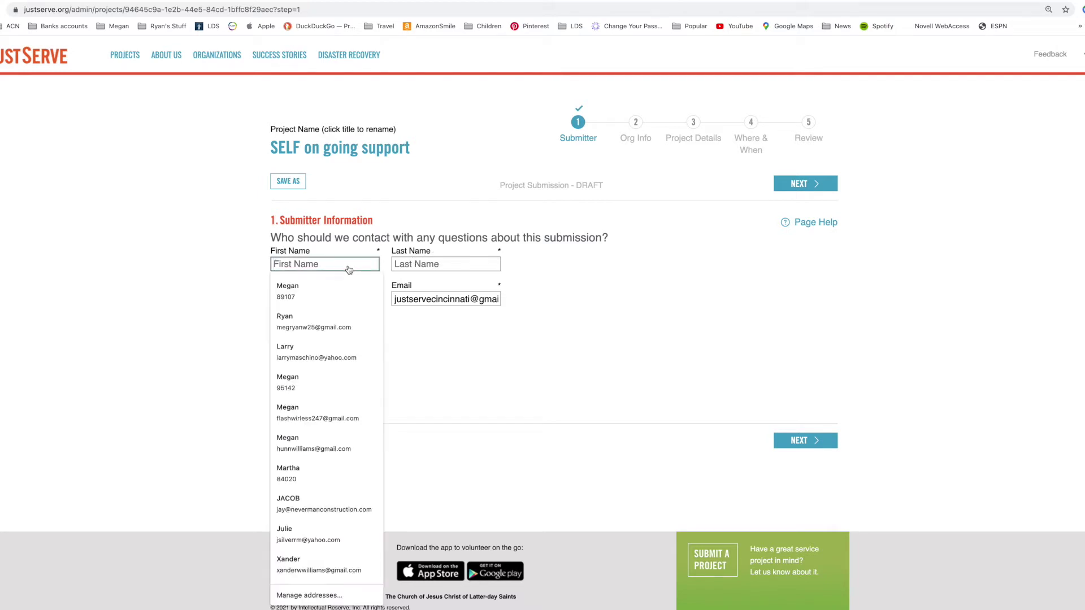
left_click(342, 289)
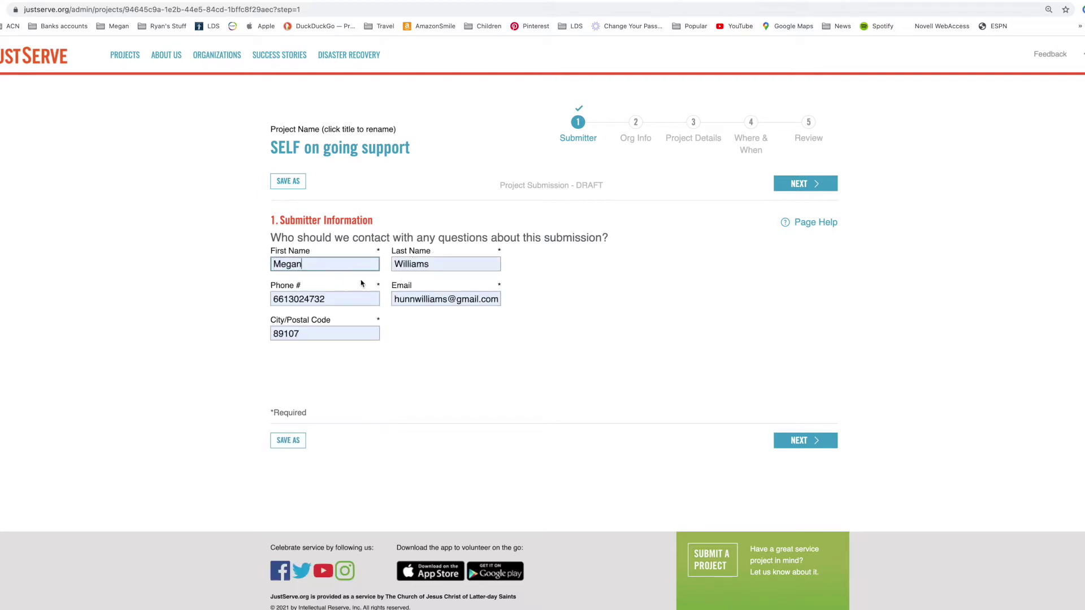
left_click(461, 305)
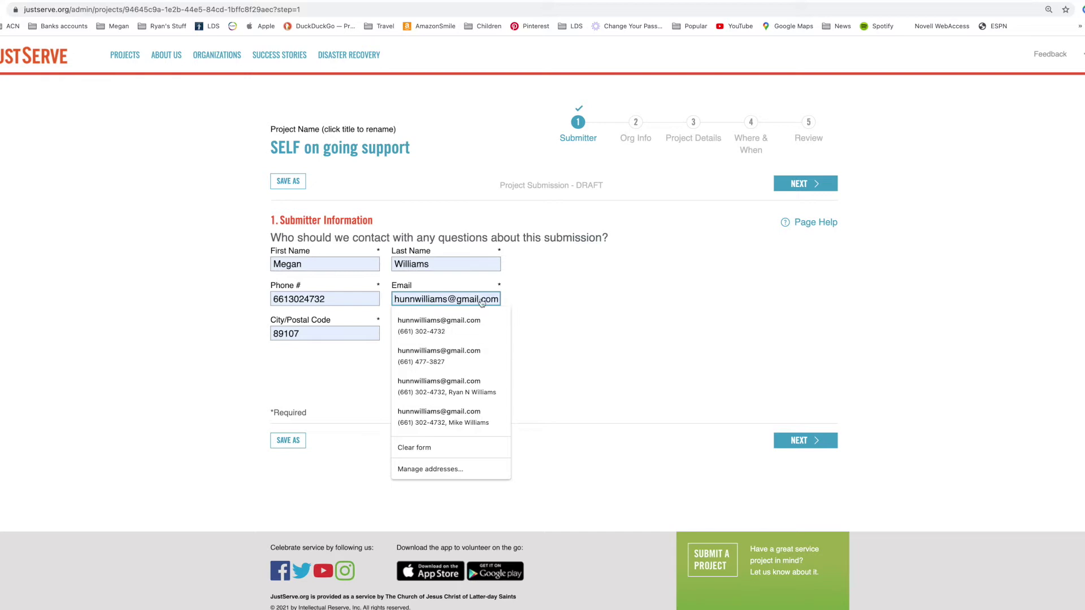
key("BackSpace")
key("BackSpace")
key("BackSpace")
key("BackSpace")
key("BackSpace")
key("BackSpace")
left_click_drag(474, 303, 375, 303)
type("jus")
key("Down")
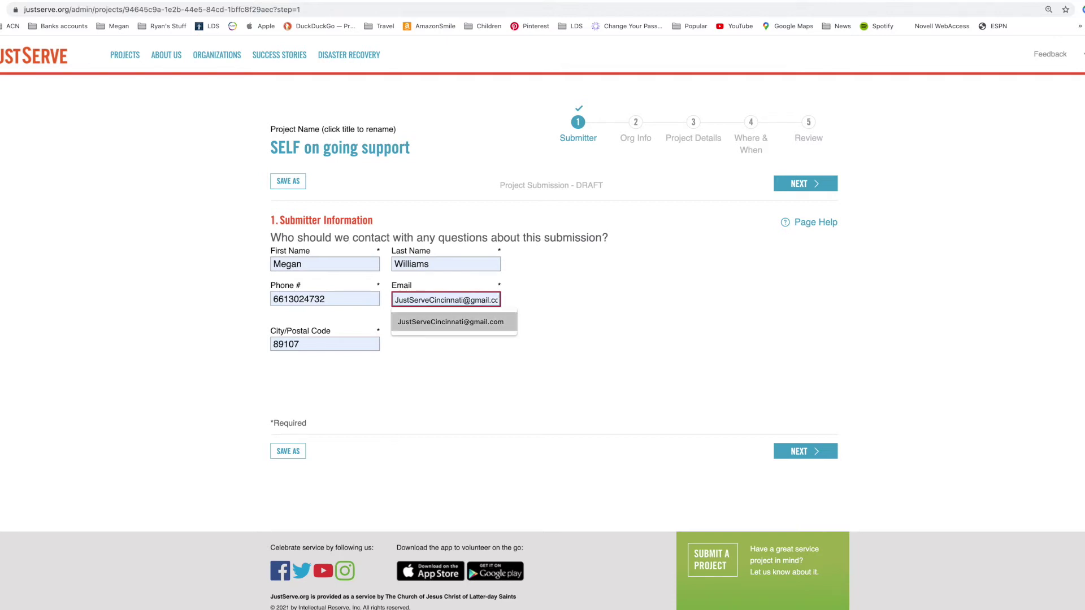
key("Return")
- Replace the submitter's phone number, enter the postal code, and continue to Org Info
left_click_drag(344, 305, 257, 300)
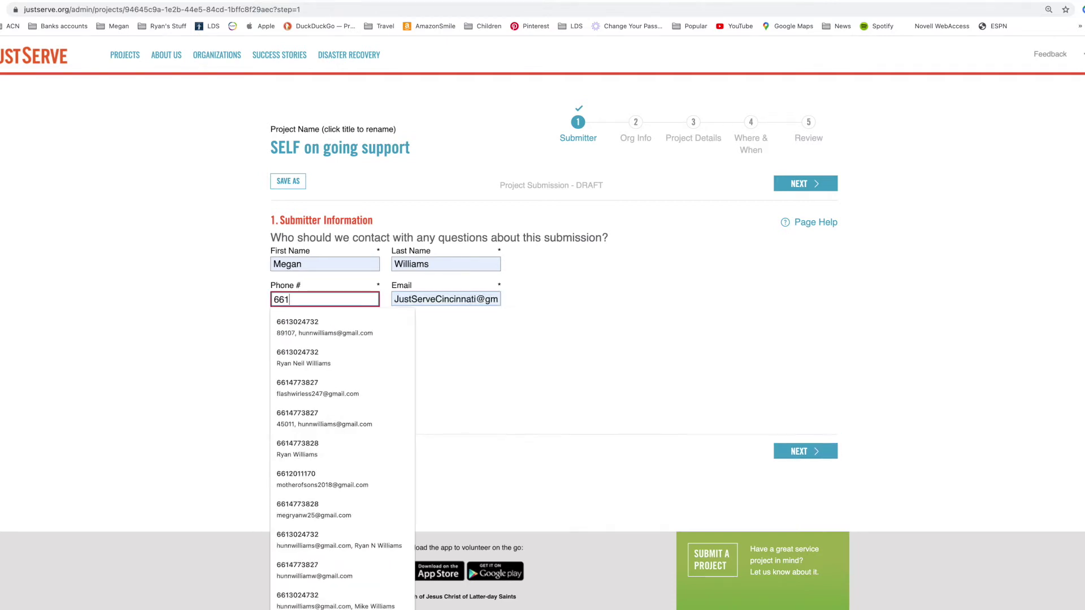
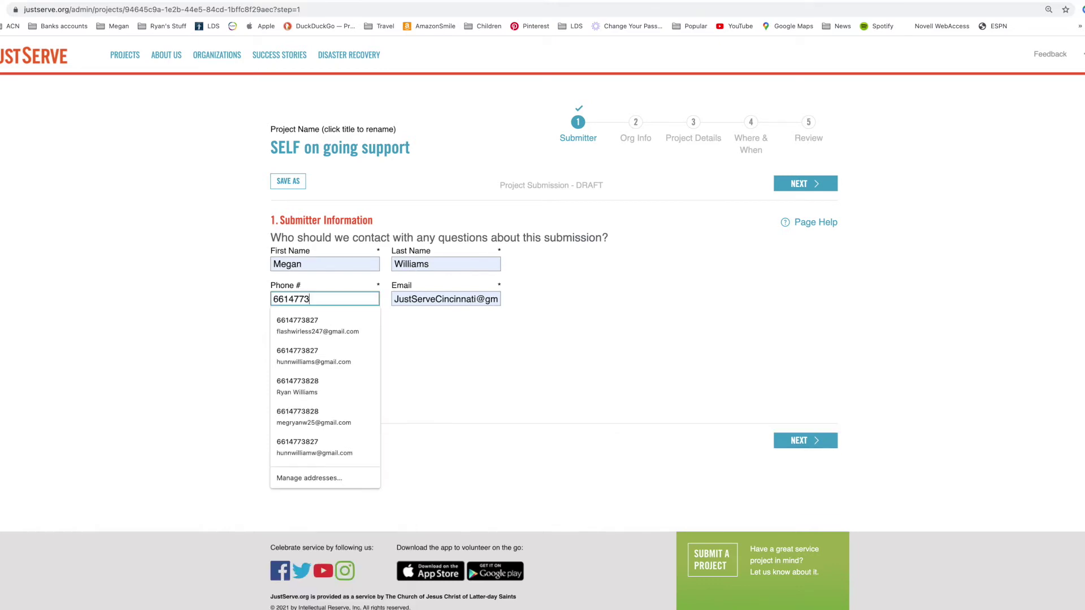
key("Tab")
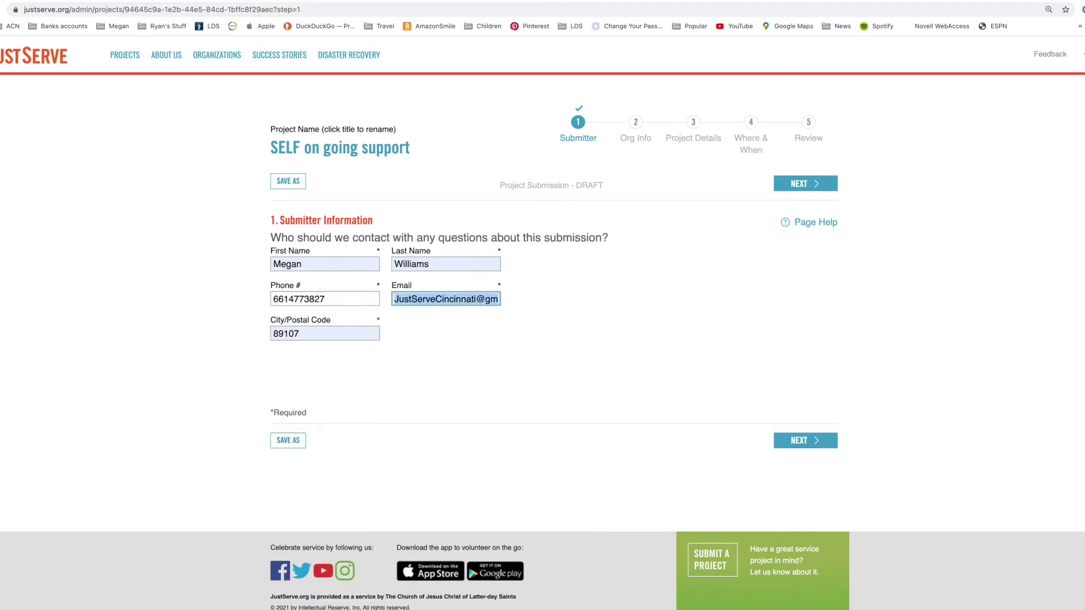
key("Tab")
type("45011")
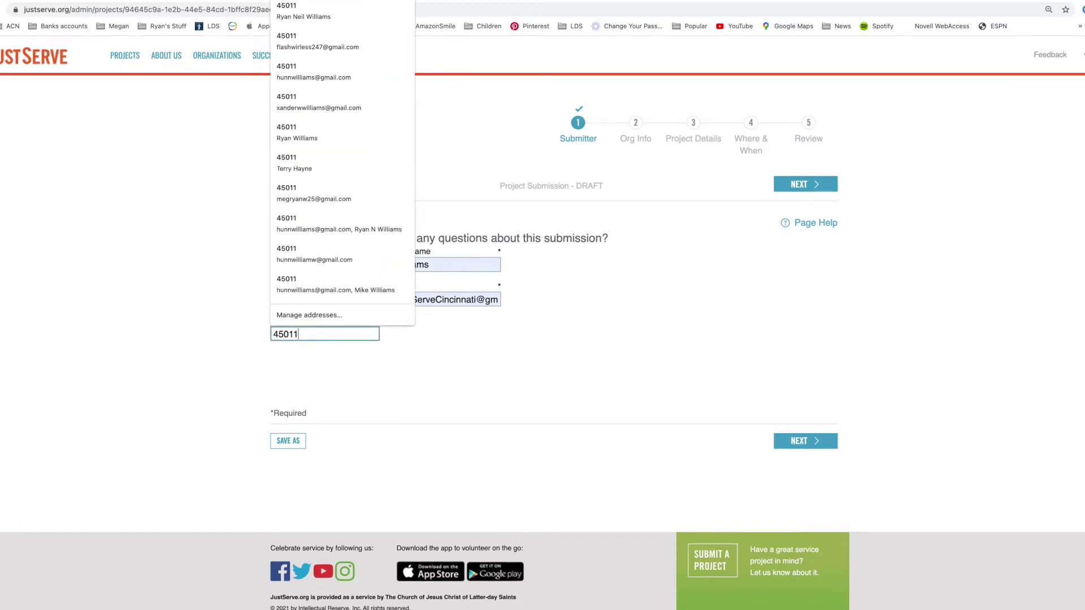
left_click(792, 189)
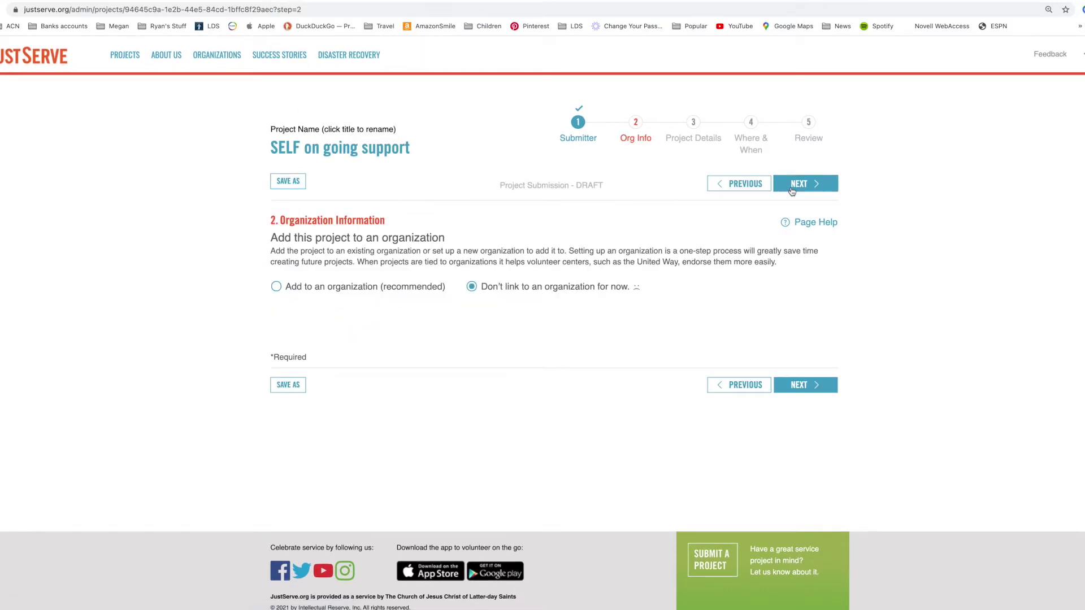
- Search all organizations for SELF and pick SELF in Ohio as the linked organization
left_click(277, 287)
scroll(297, 304, "down", 1)
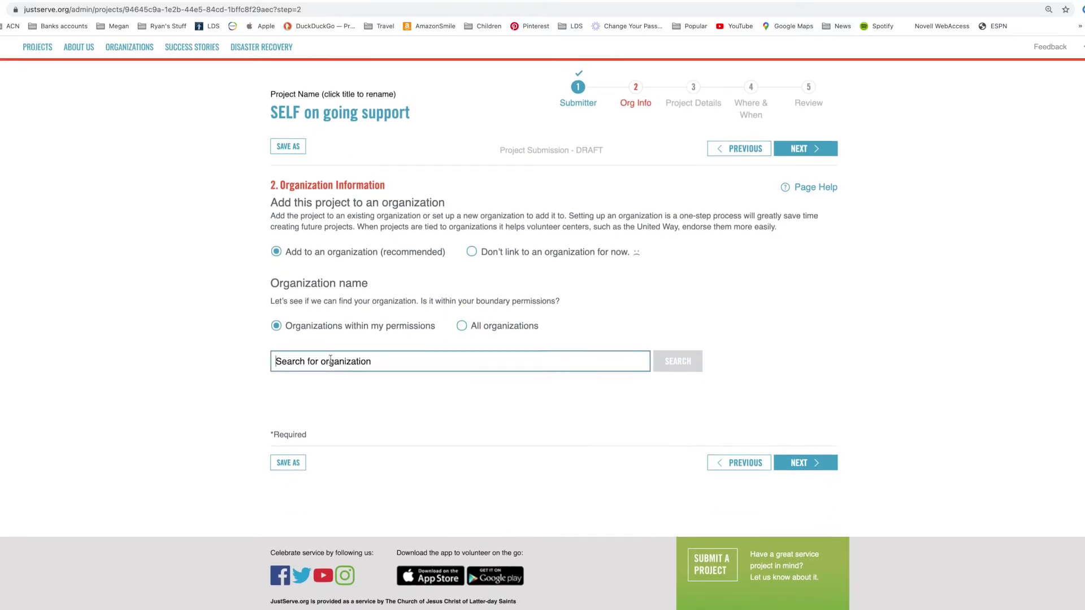
scroll(330, 360, "up", 1)
left_click(461, 361)
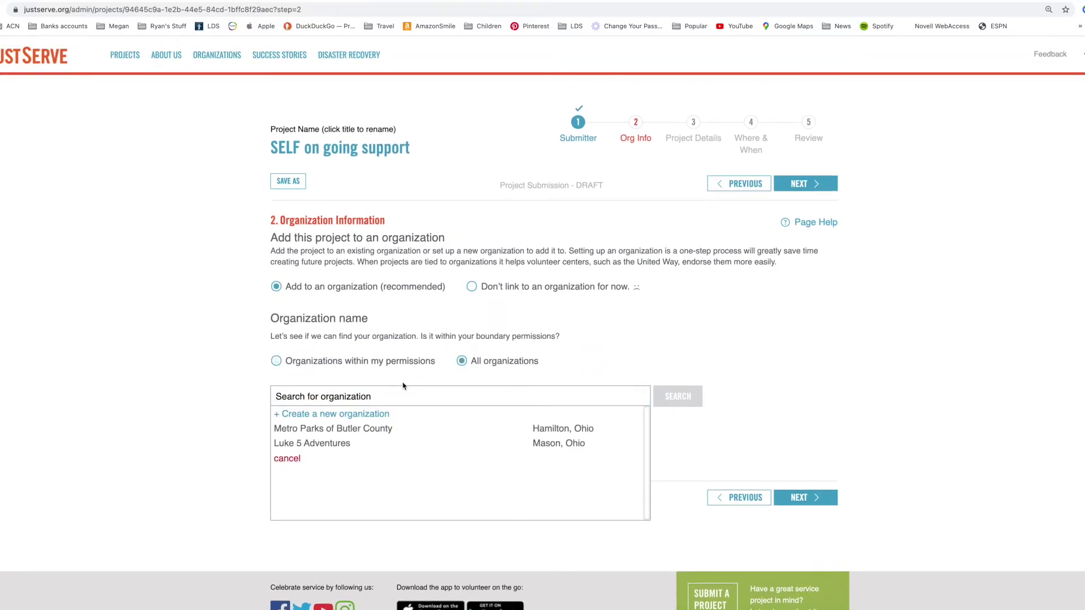
left_click(314, 396)
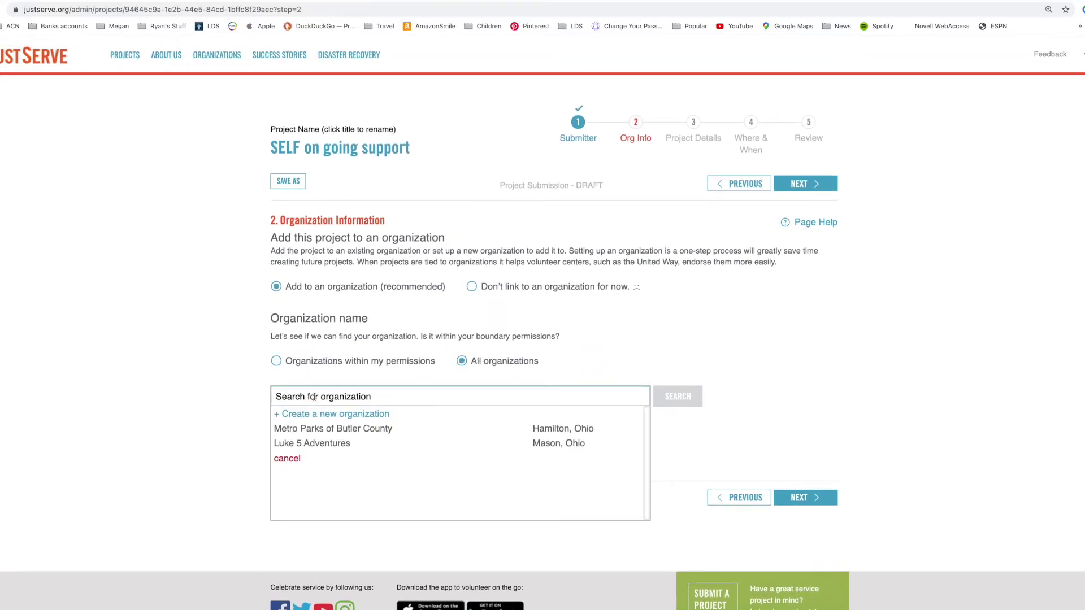
type("SELF")
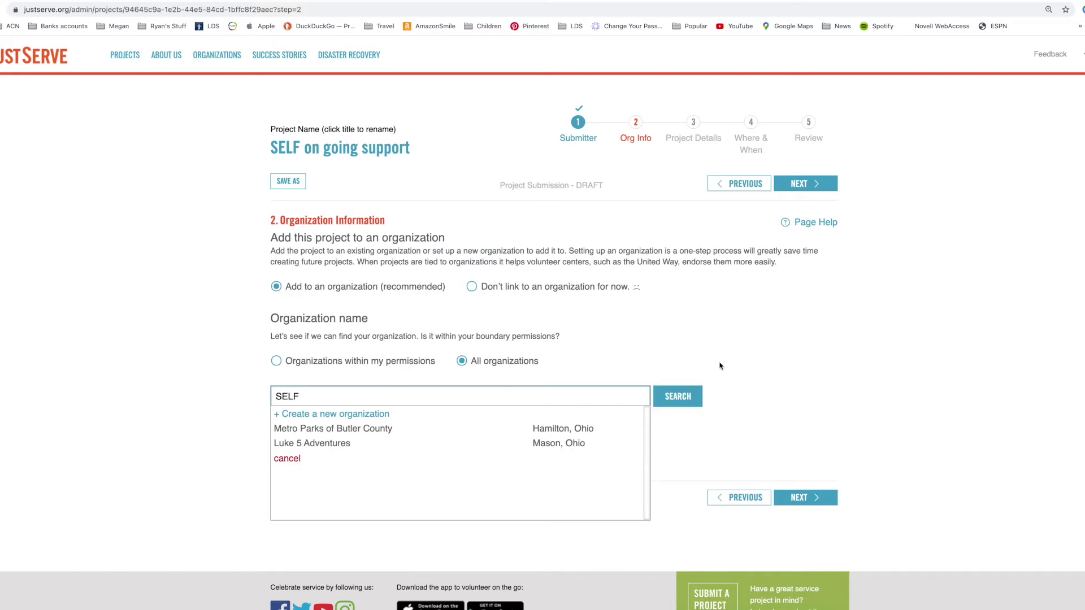
left_click(678, 395)
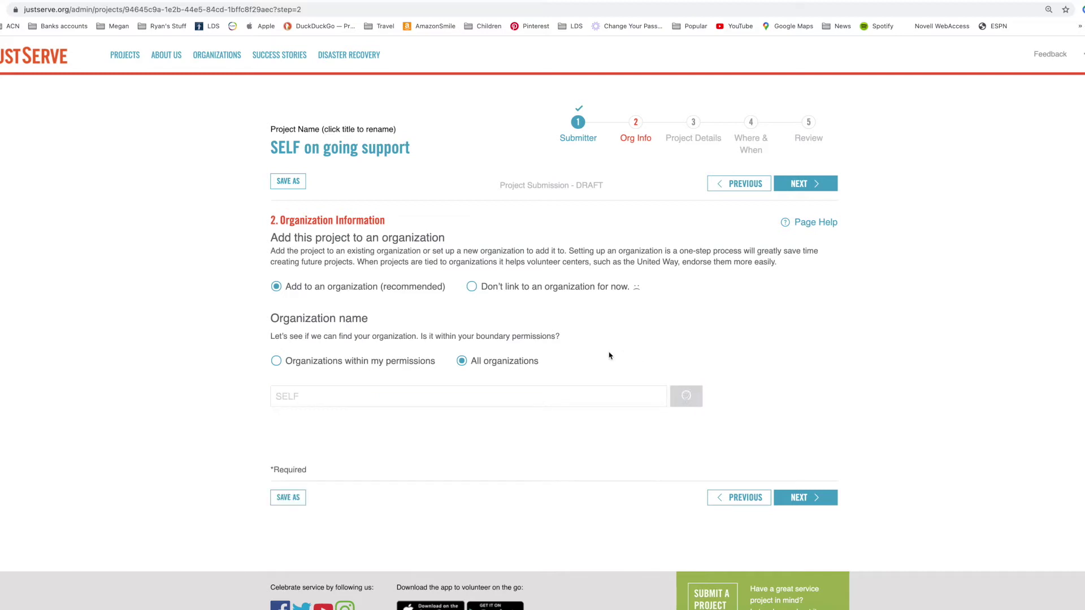
scroll(609, 355, "down", 2)
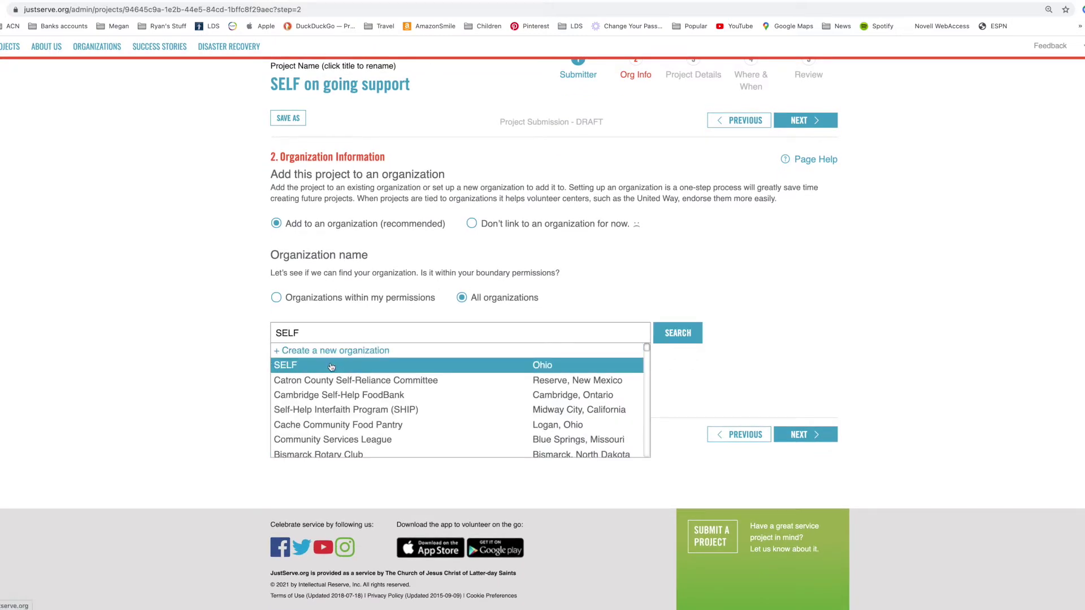
left_click(332, 368)
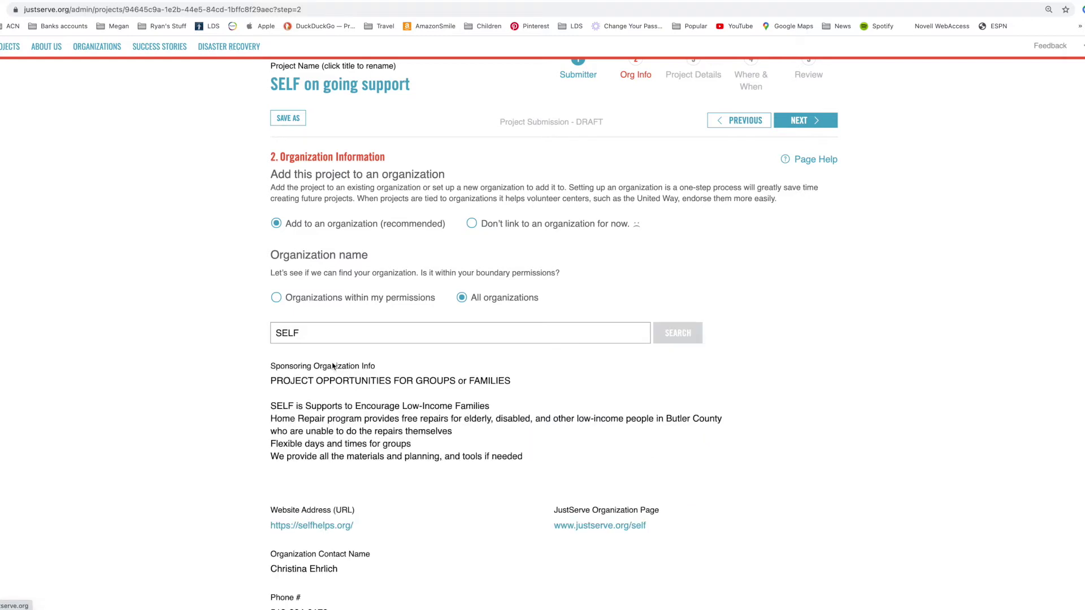
- Try 'Don't link', dismiss the warning, re-link to SELF, and advance to Project Details
scroll(340, 362, "down", 3)
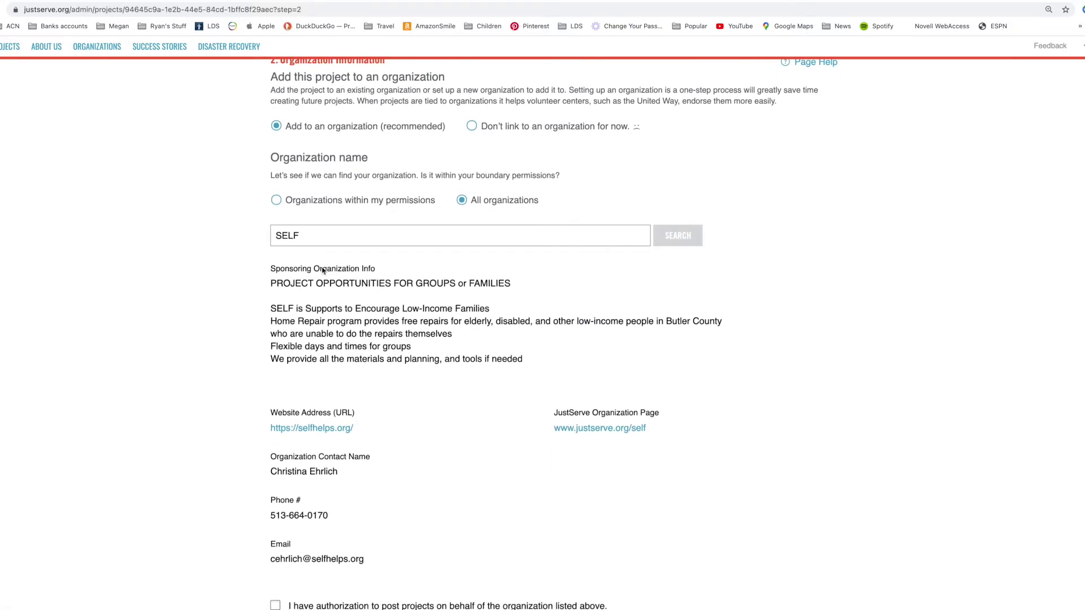
scroll(332, 414, "down", 5)
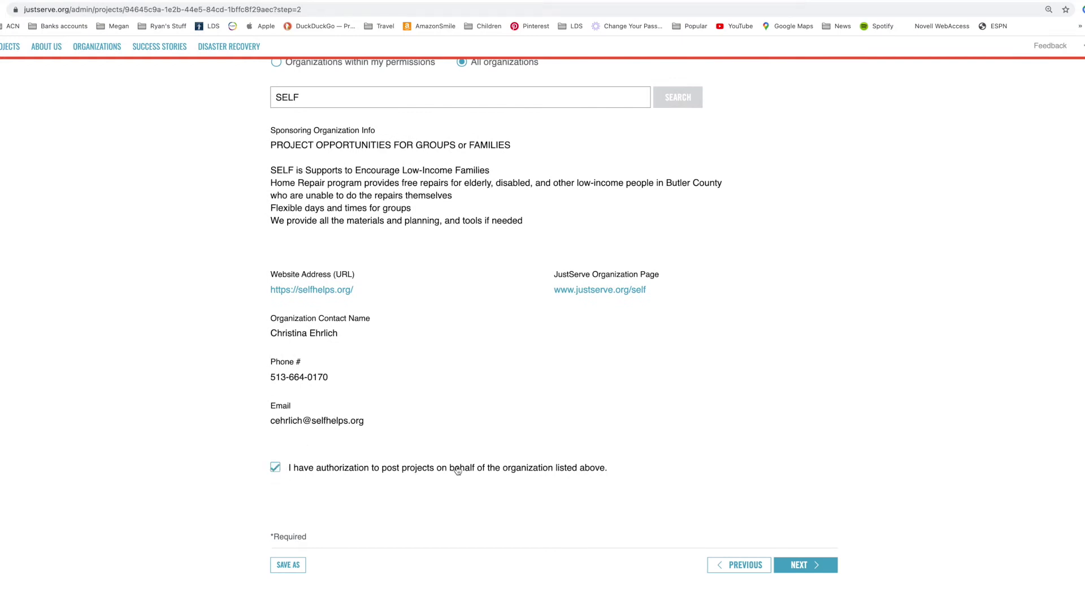
scroll(454, 414, "up", 5)
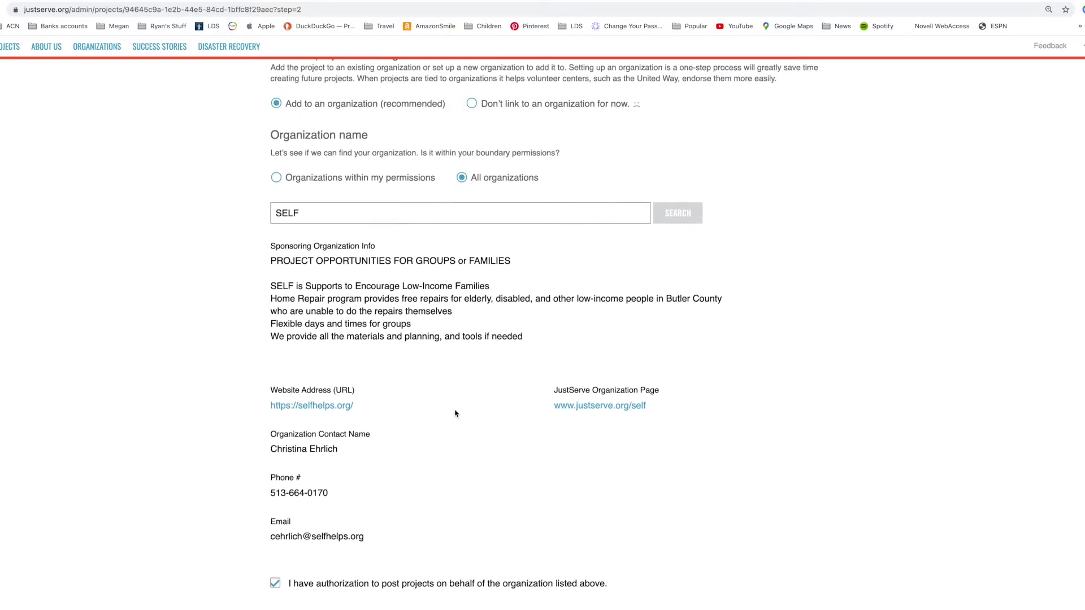
scroll(454, 413, "down", 4)
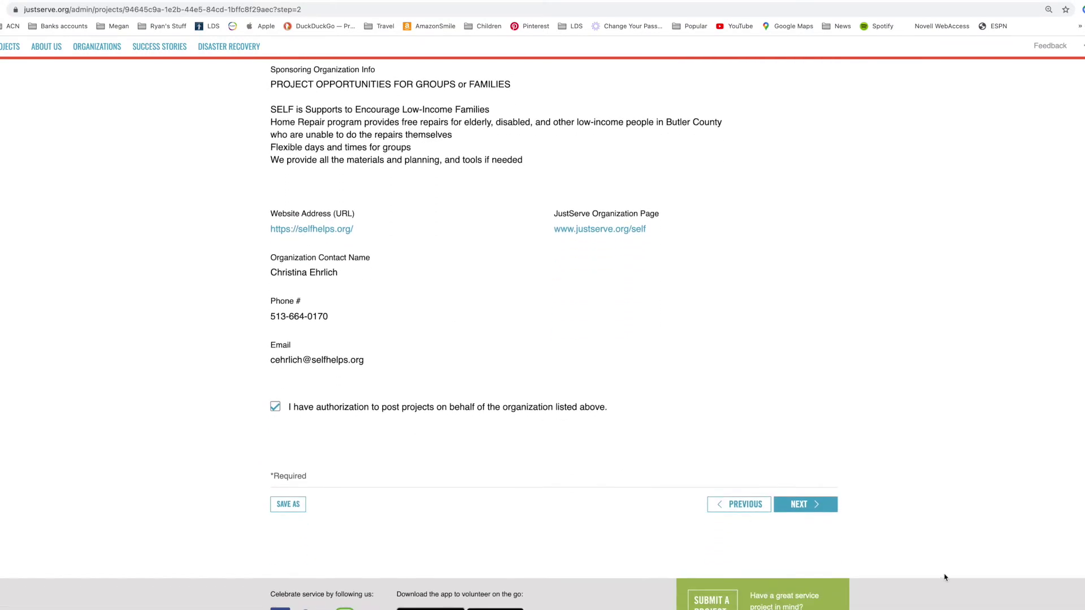
scroll(673, 310, "up", 8)
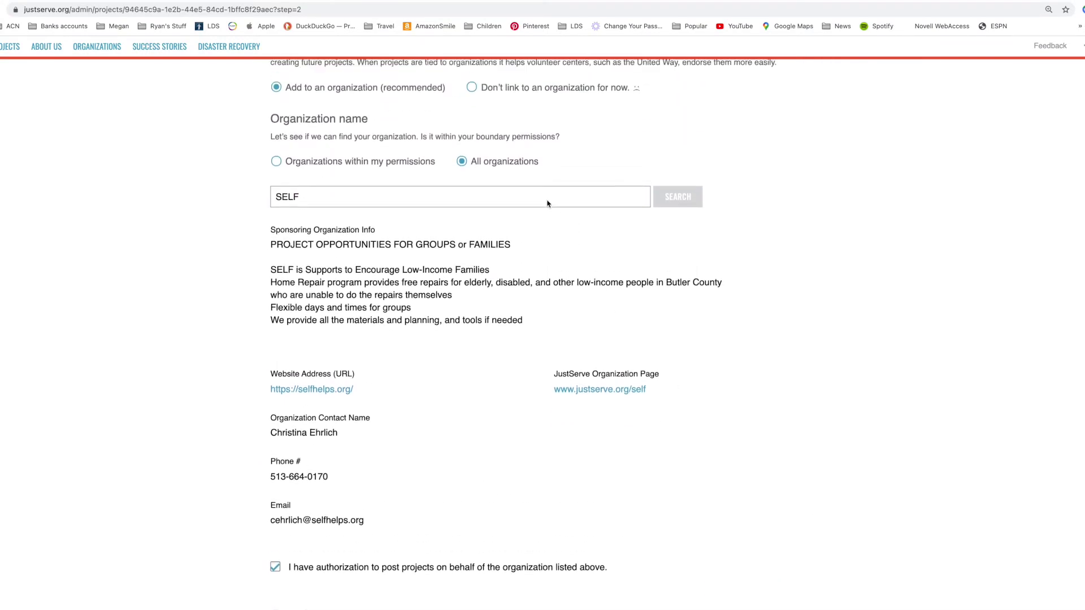
left_click(472, 214)
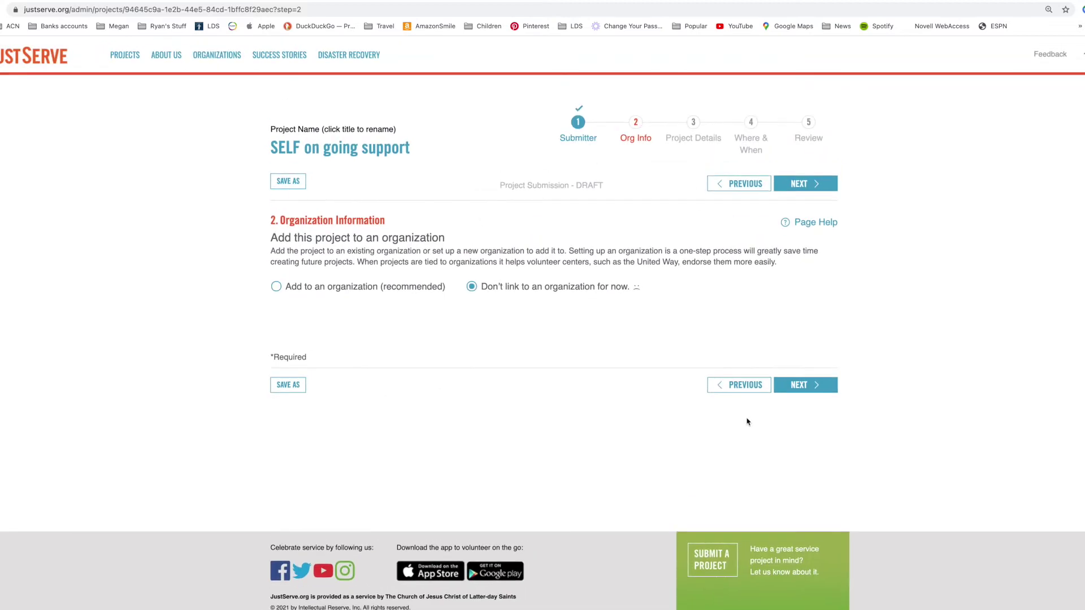
left_click(812, 389)
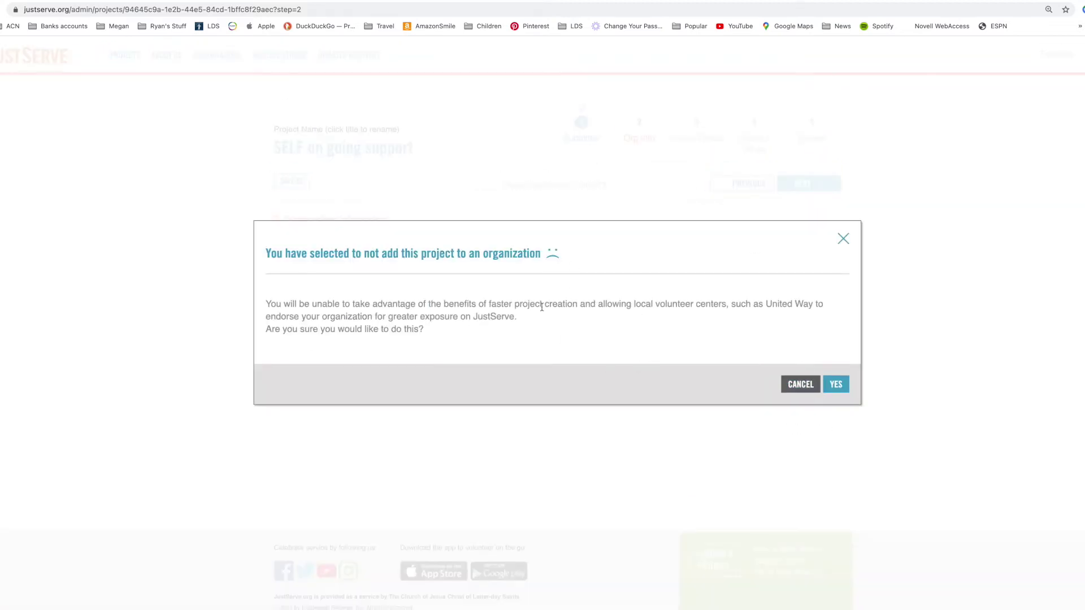
left_click(843, 239)
left_click(277, 288)
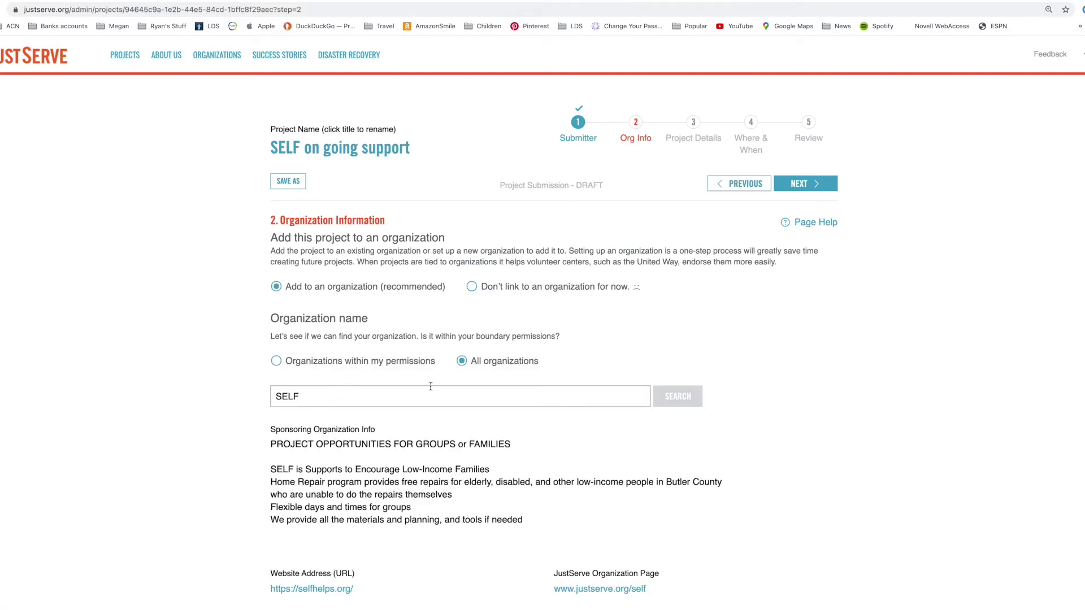
scroll(431, 387, "down", 8)
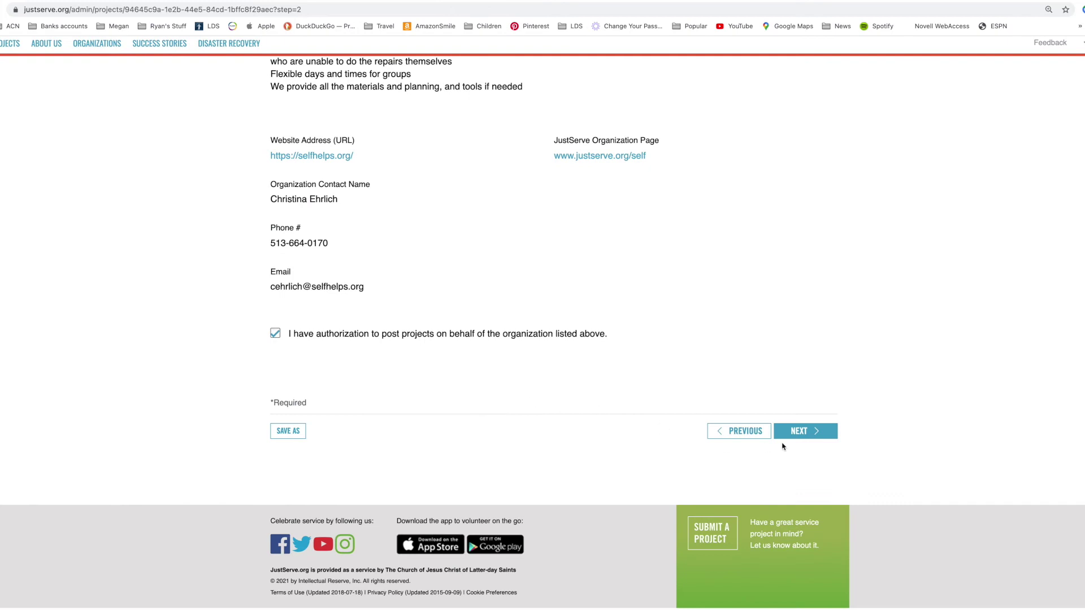
left_click(800, 432)
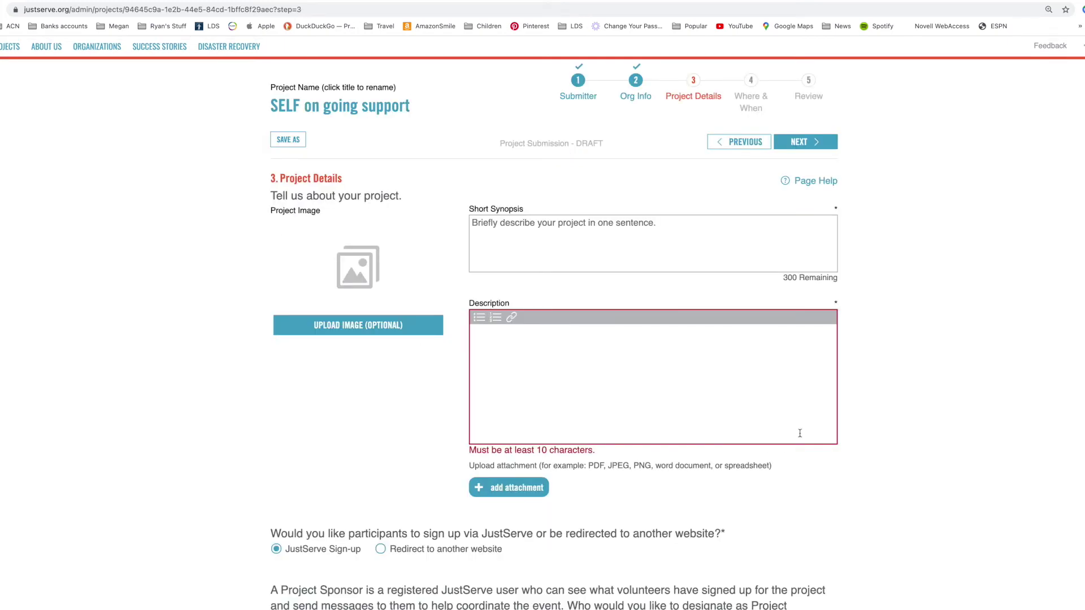
- Expand and copy the full description from the existing SELF project page
left_click(597, 231)
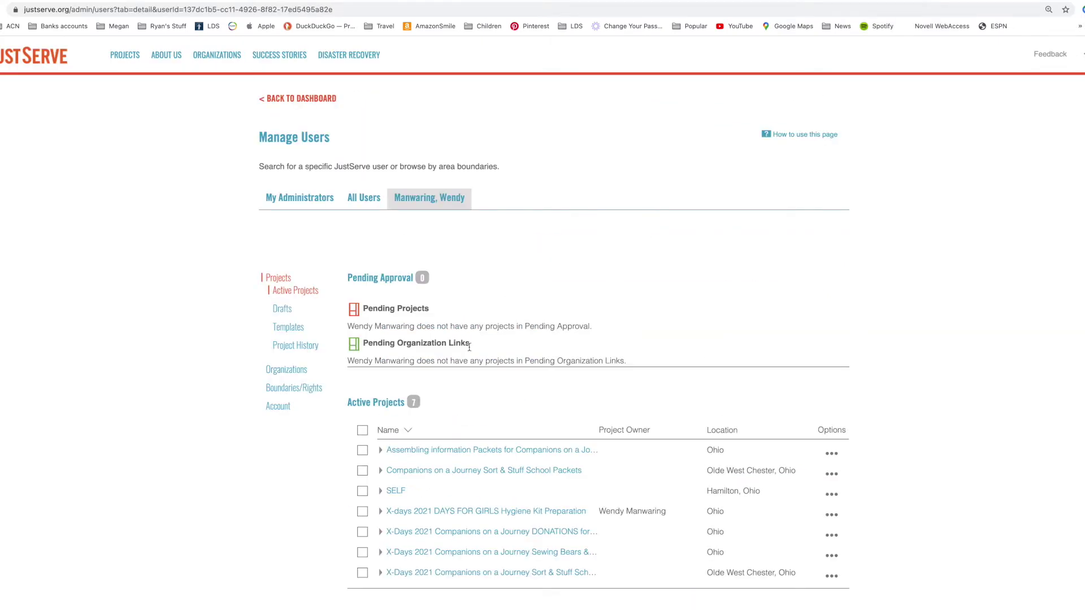
left_click(395, 491)
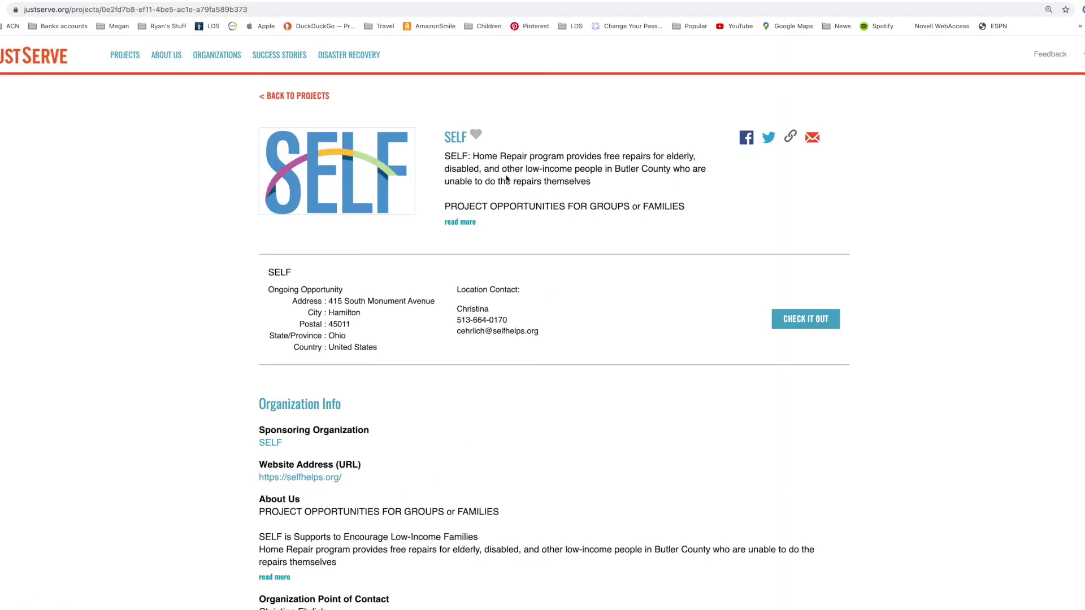
left_click(465, 222)
left_click_drag(444, 156, 708, 321)
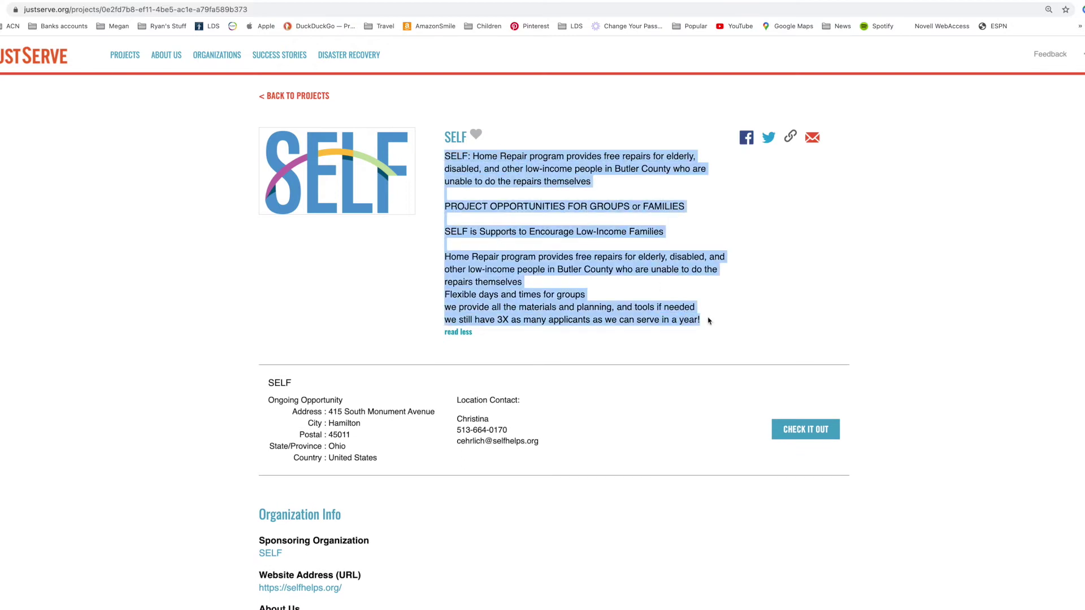
key("ctrl+Tab")
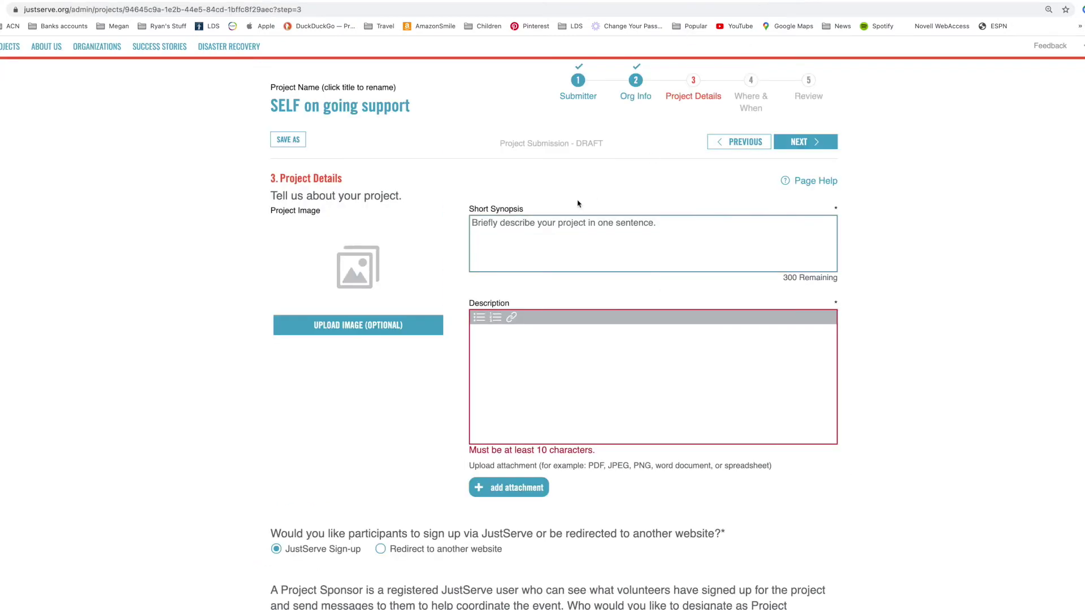
- Paste the SELF description and enter synopsis 'SELF: Home Repair programs for repair and aid --ongoing'
left_click(504, 329)
key("ctrl+v")
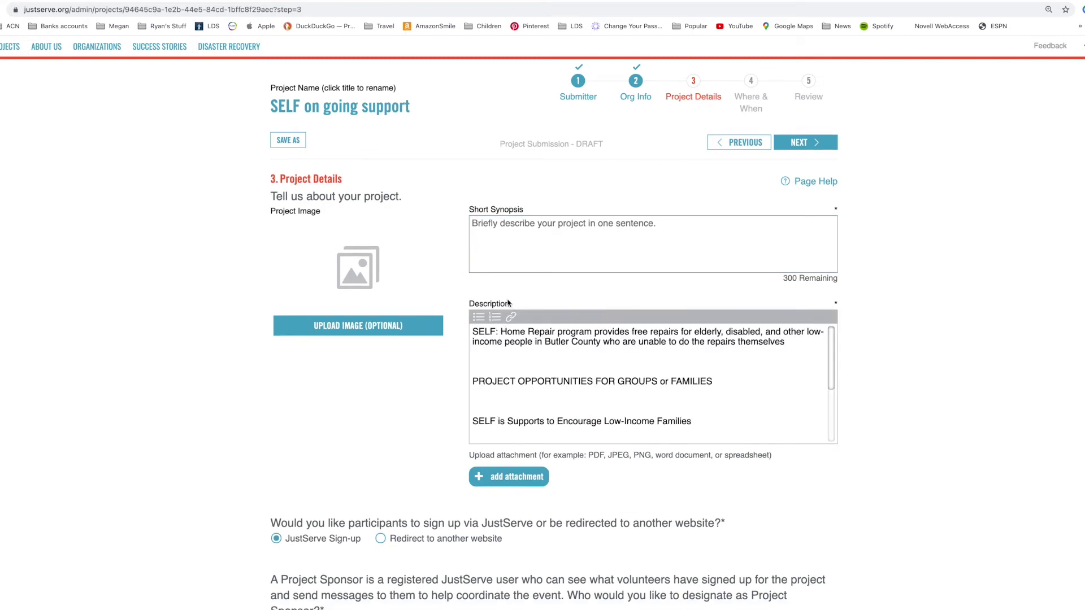
left_click(490, 228)
type("LSELF")
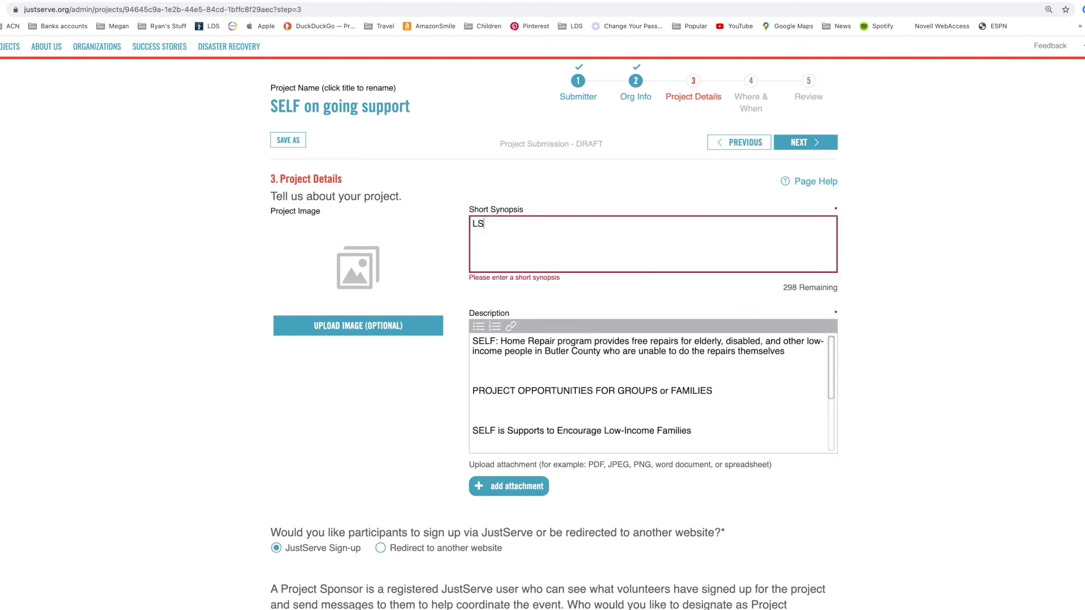
key("BackSpace")
key("BackSpace")
key("BackSpace")
key("BackSpace")
key("BackSpace")
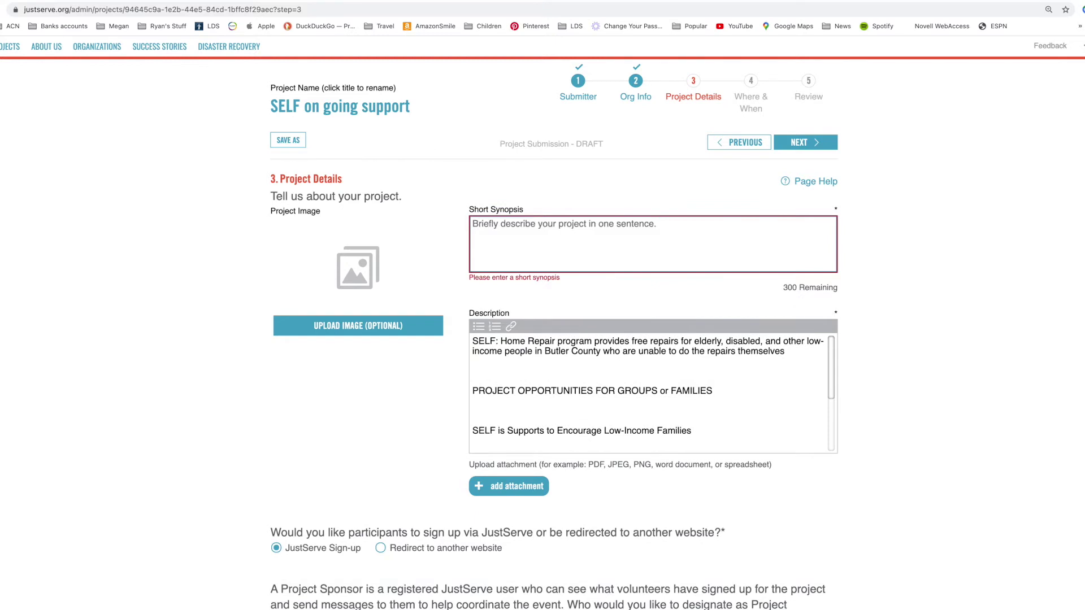
type("SE")
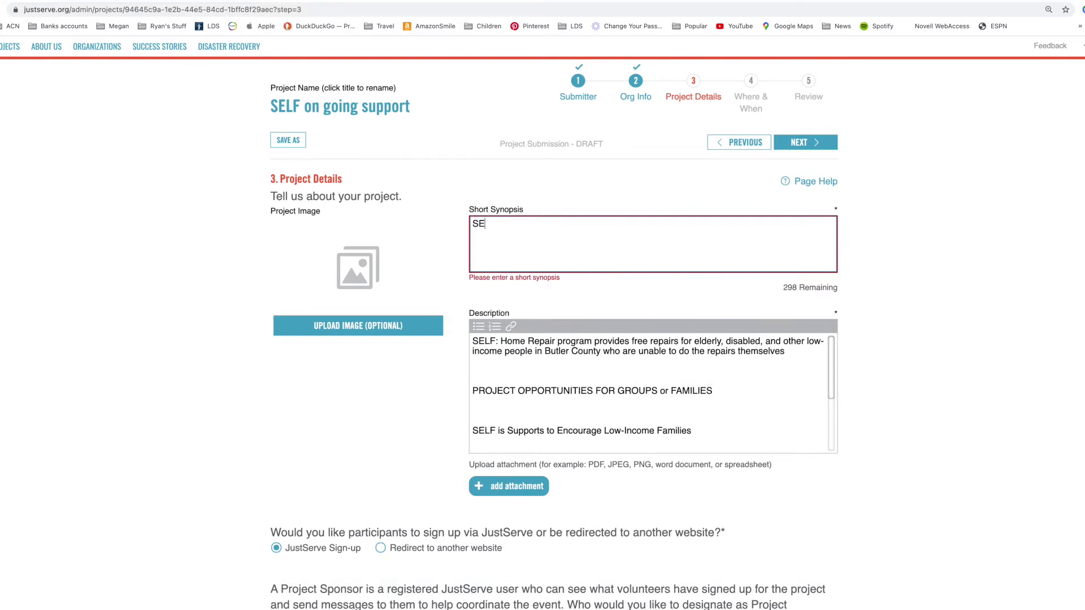
type("LF: Home R")
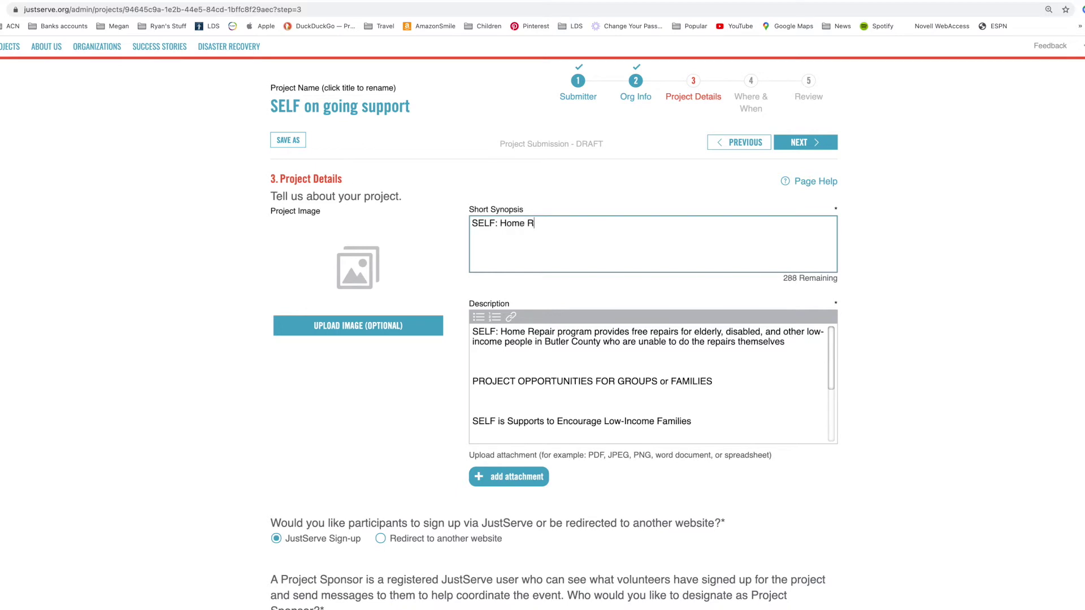
type("epa")
type("ir po")
type("ogames")
key("BackSpace")
key("BackSpace")
key("BackSpace")
type("ams for repair and aid --on")
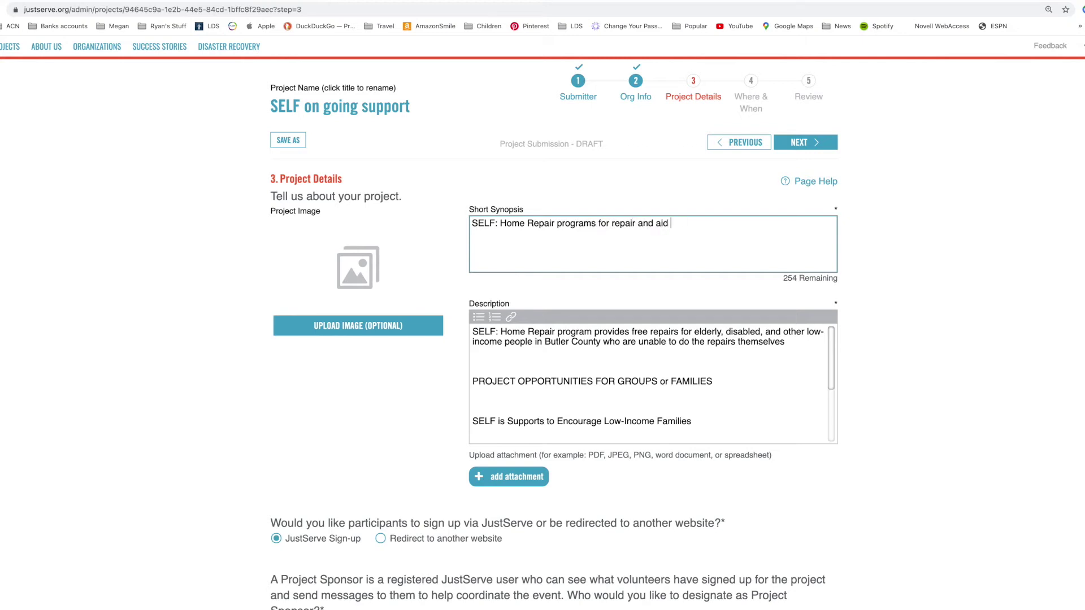
type("going")
scroll(382, 366, "up", 2)
- Choose the SELF logo screenshot from the SELF folder as the project image
left_click(382, 367)
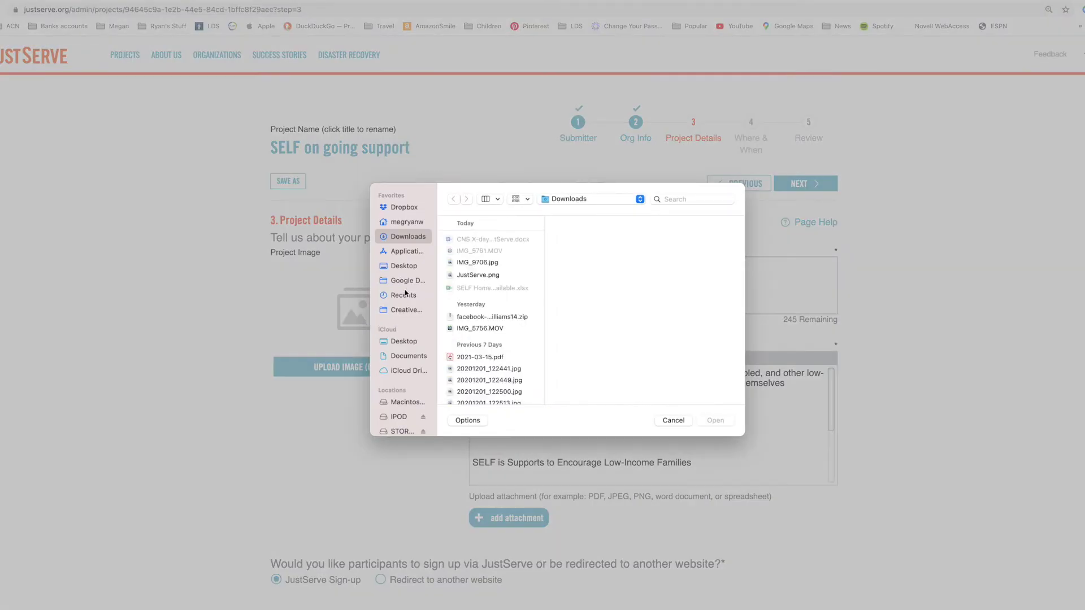
left_click(397, 342)
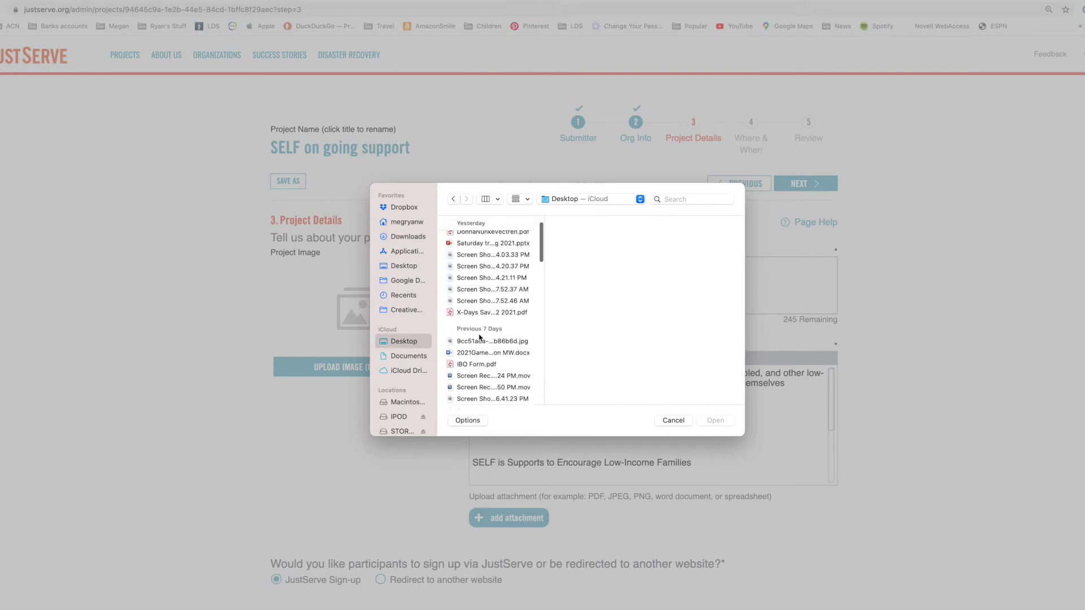
left_click(522, 199)
left_click(523, 224)
left_click(523, 201)
left_click(527, 237)
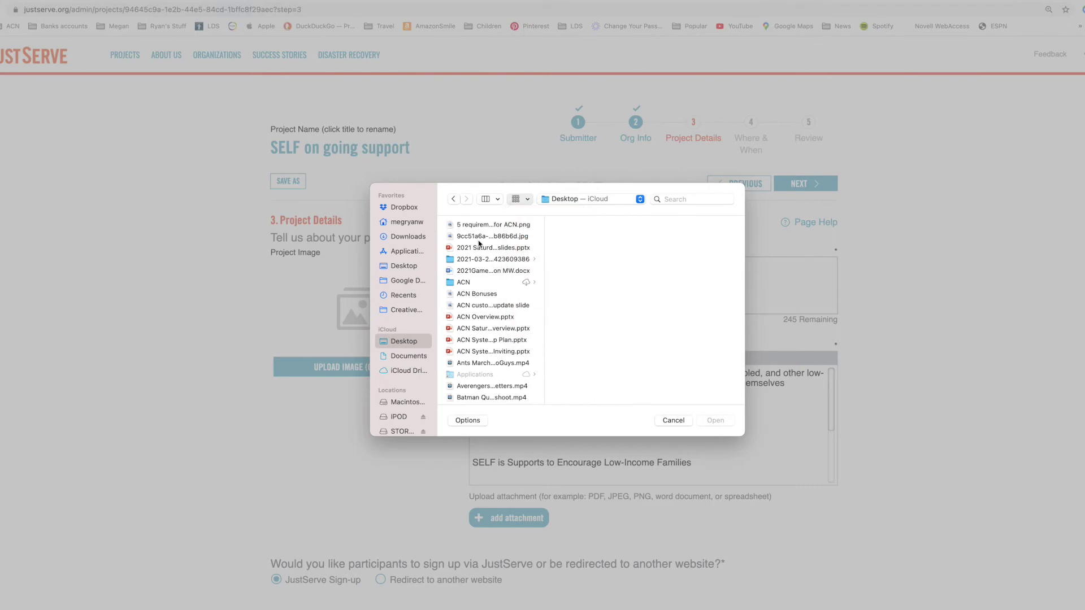
scroll(479, 243, "down", 15)
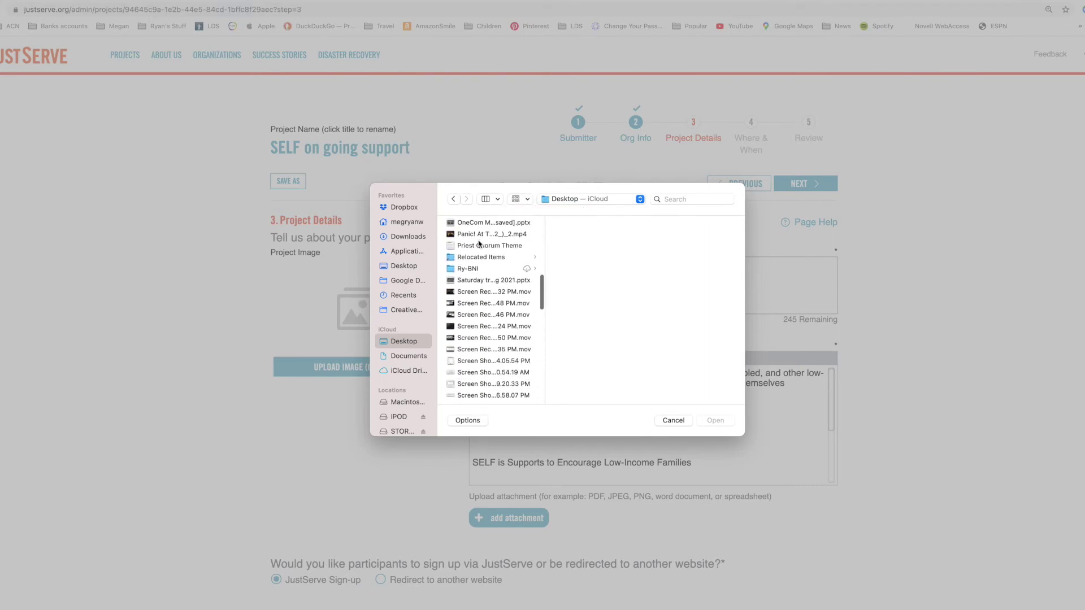
scroll(479, 243, "up", 1)
left_click(467, 274)
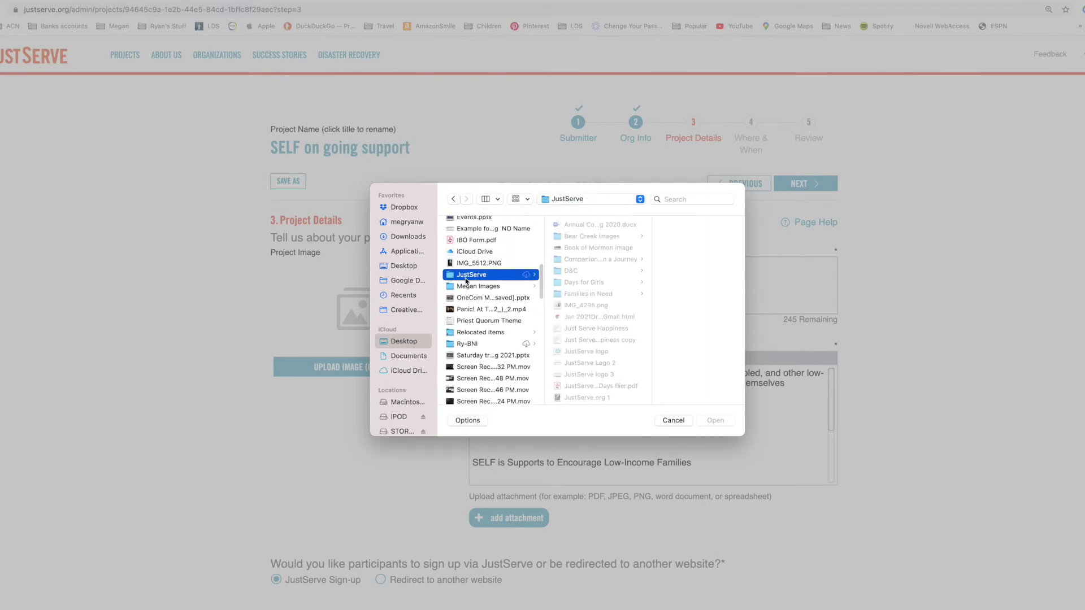
scroll(594, 274, "down", 15)
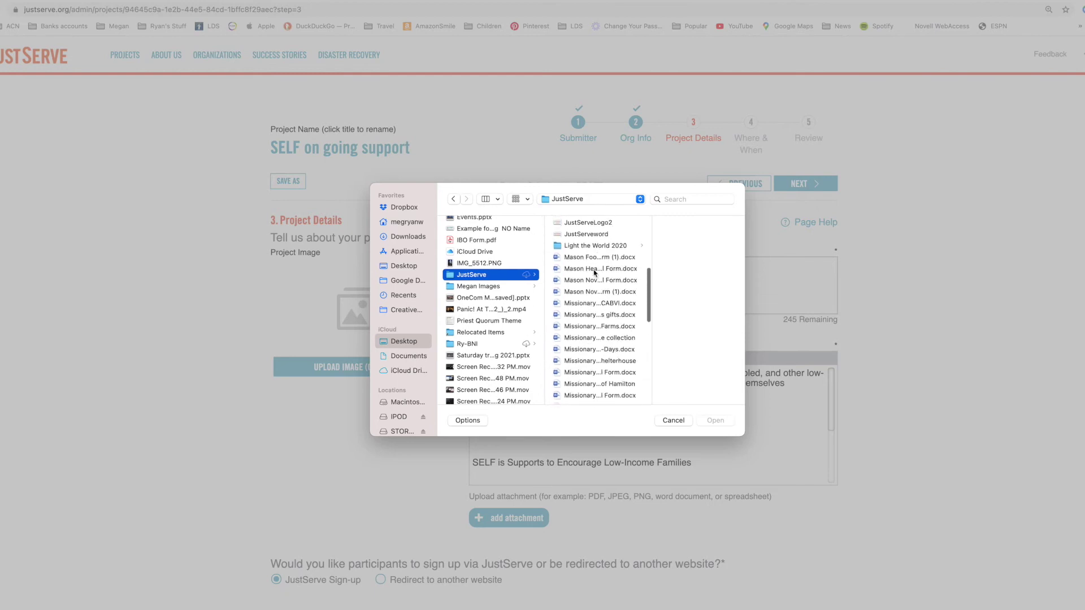
scroll(594, 274, "down", 10)
left_click(561, 268)
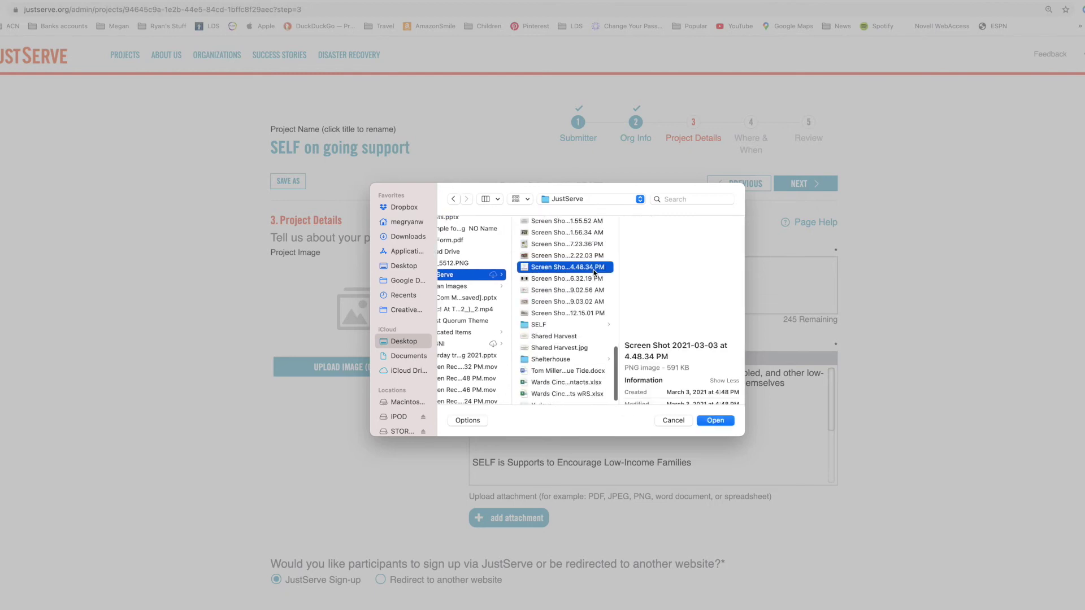
left_click(544, 257)
scroll(543, 261, "up", 3)
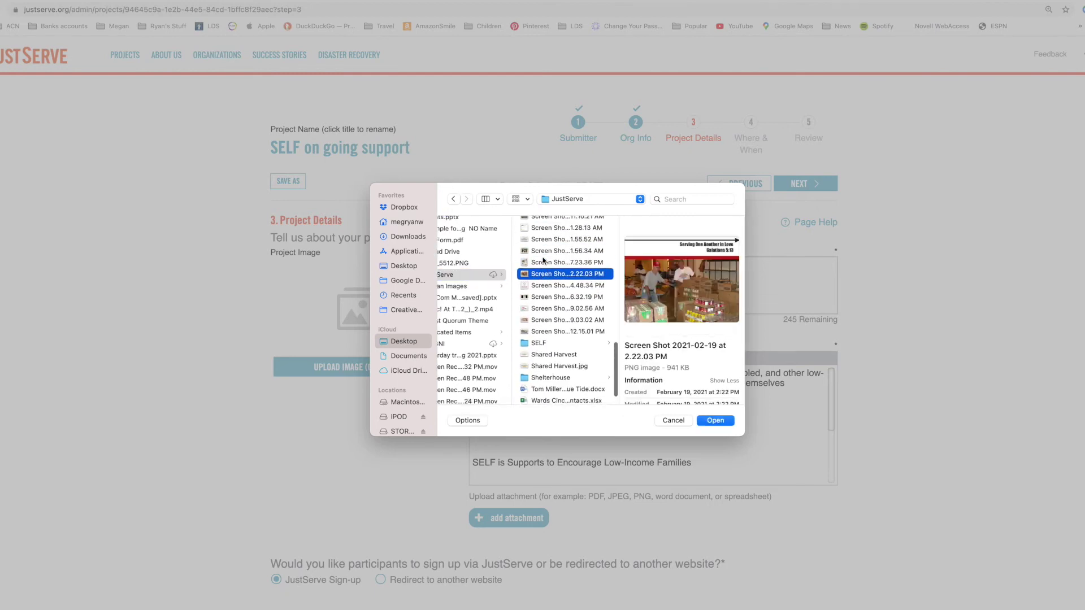
left_click(541, 367)
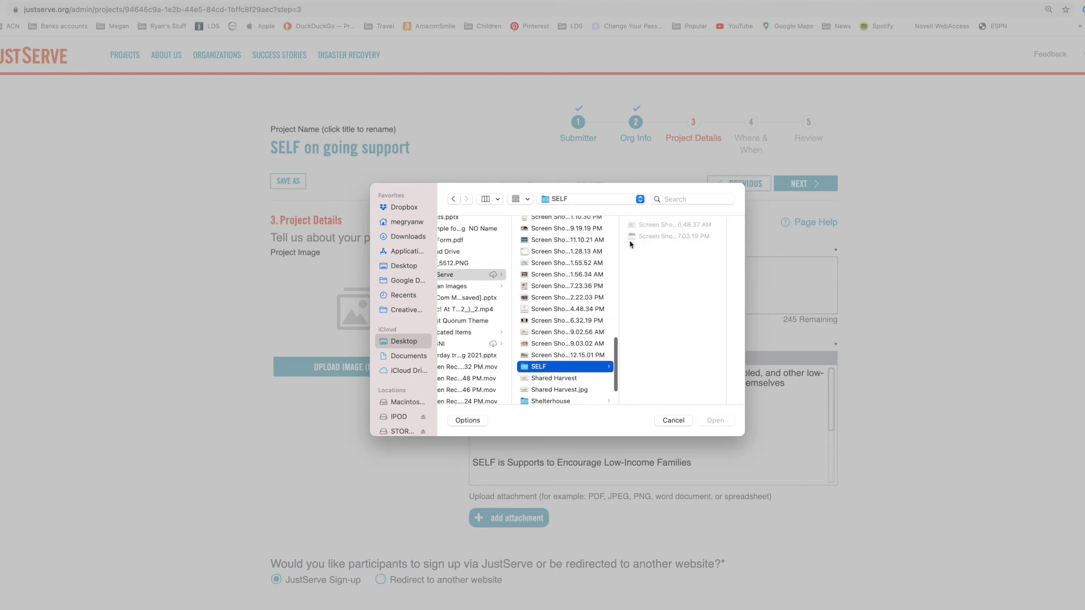
left_click(659, 226)
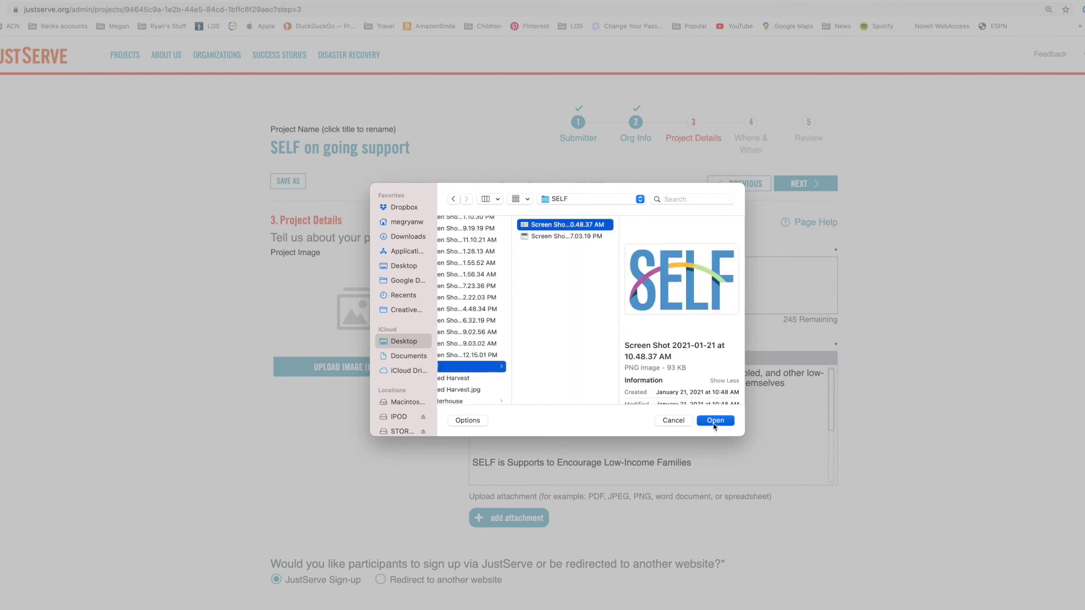
left_click(714, 421)
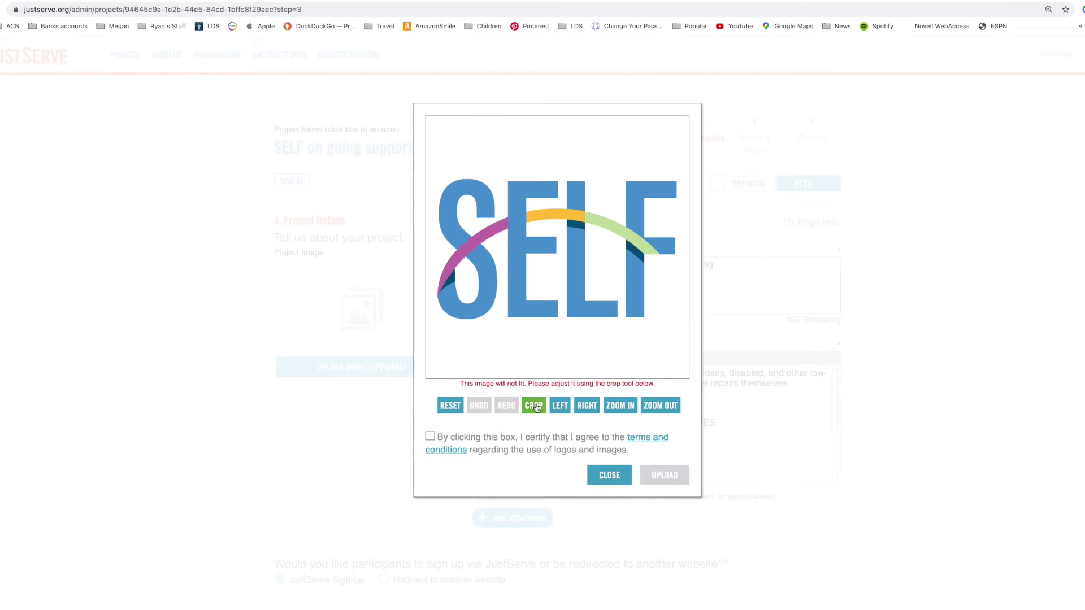
- Enlarge the crop around the logo, accept the logo-use terms, and upload it
left_click(533, 405)
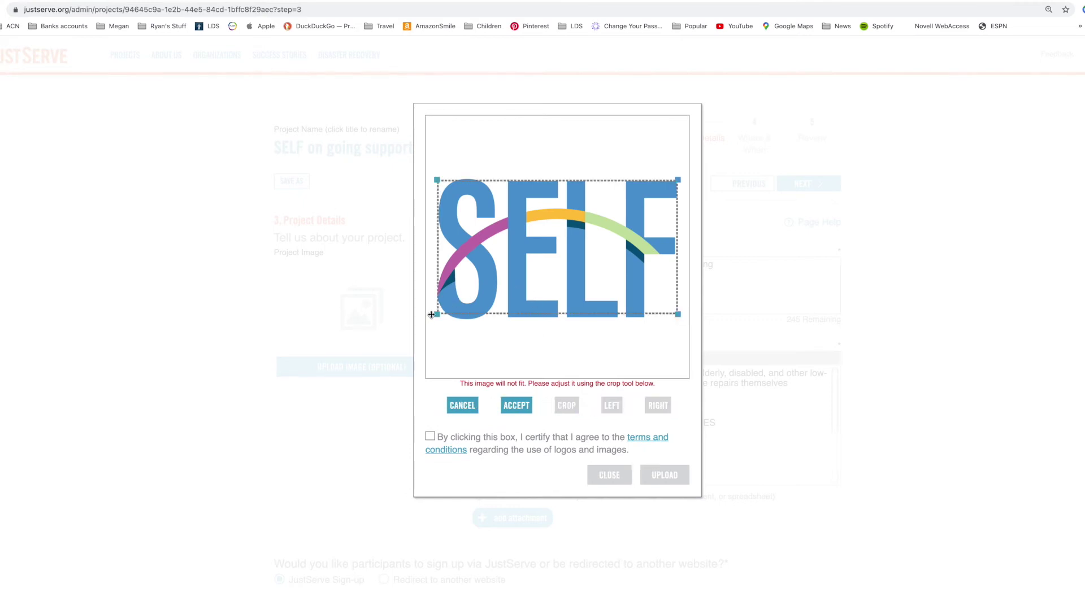
left_click_drag(436, 314, 428, 319)
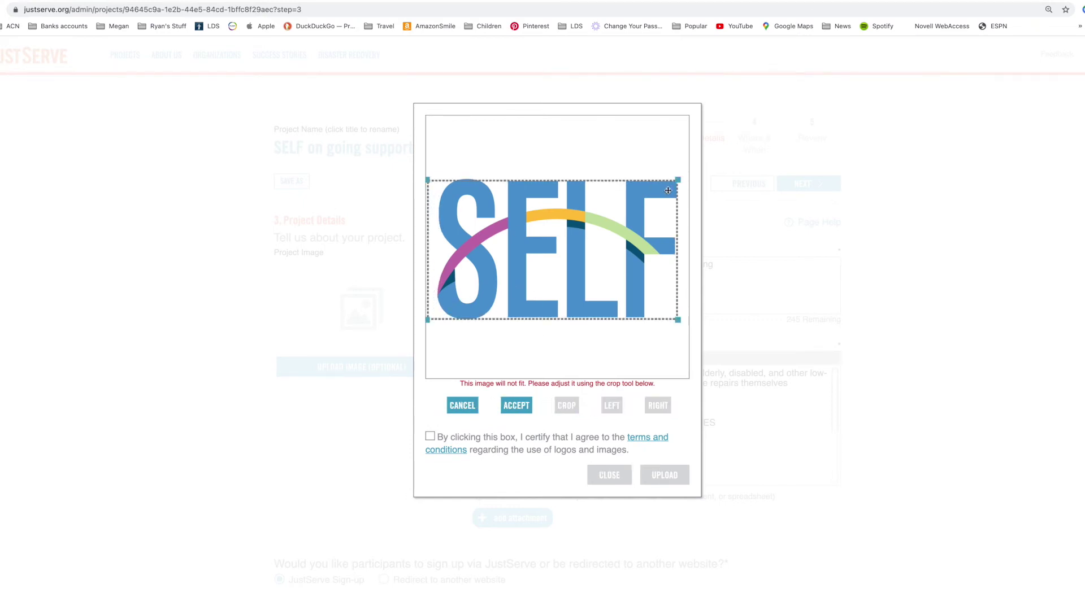
left_click_drag(680, 181, 681, 177)
left_click(517, 405)
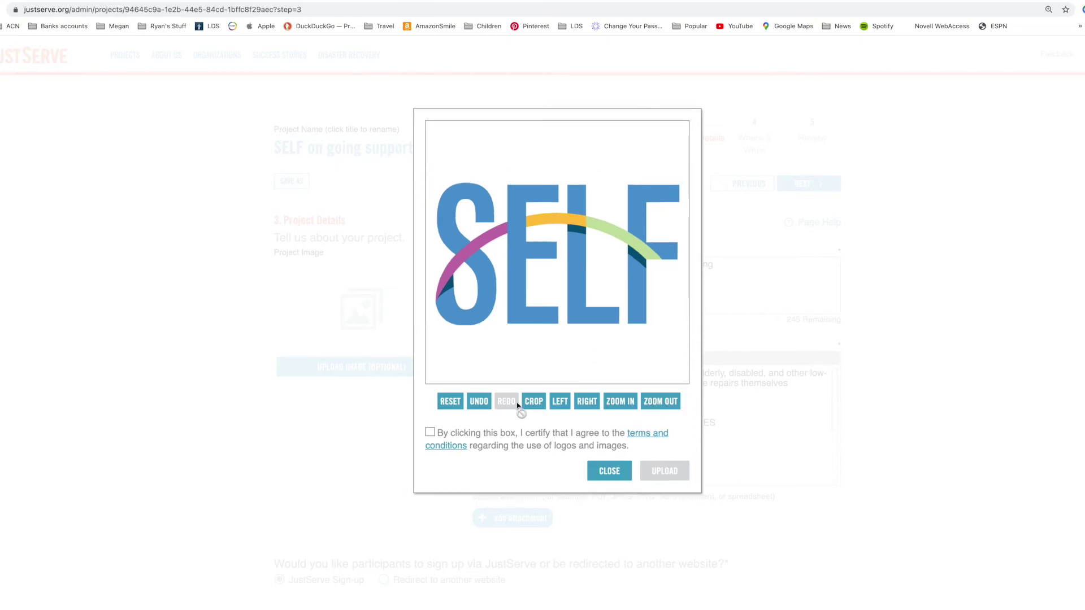
left_click(429, 432)
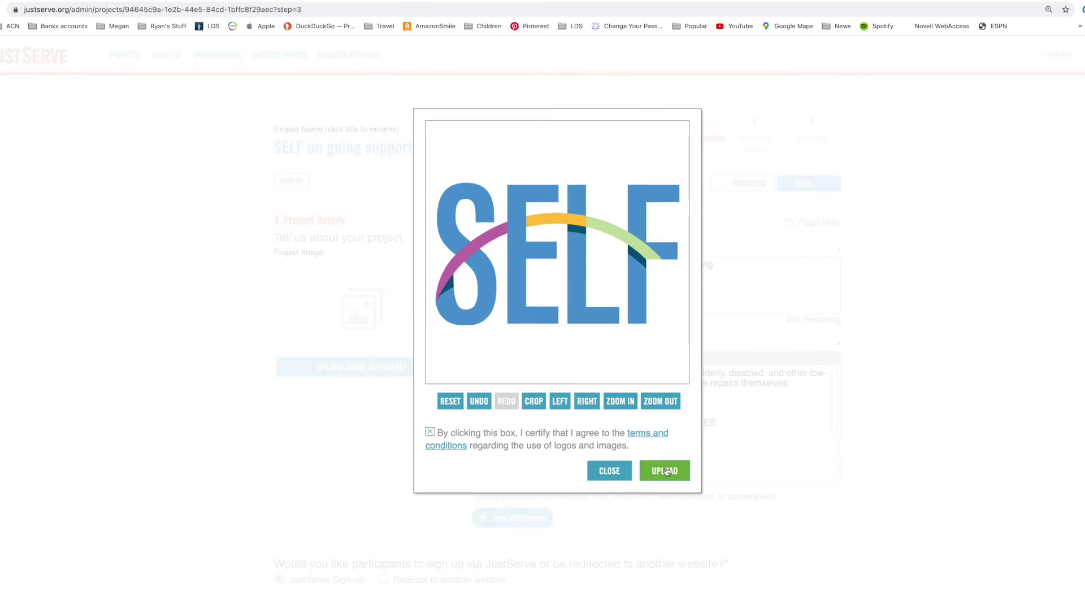
left_click(664, 469)
scroll(360, 311, "down", 5)
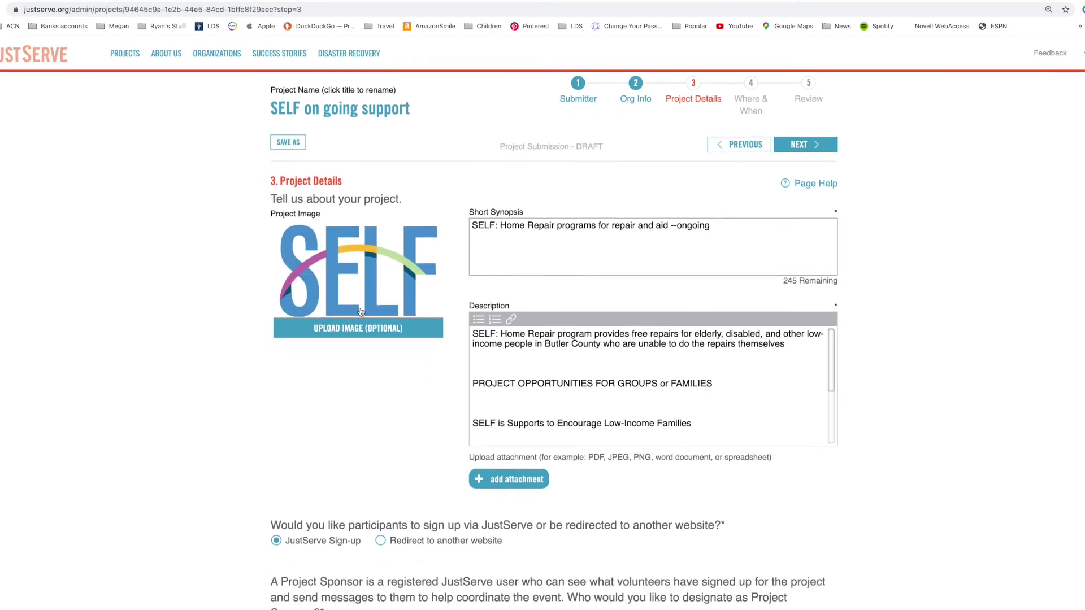
- Set the SELF contact as sponsor by looking up their copied e-mail, then continue to Where & When
scroll(359, 310, "down", 2)
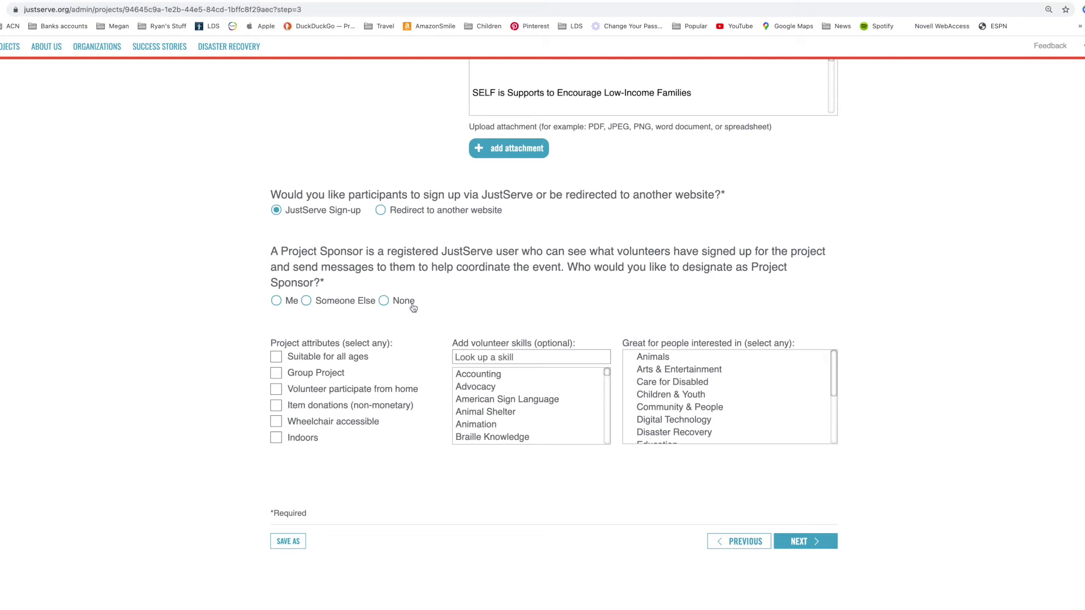
left_click(306, 301)
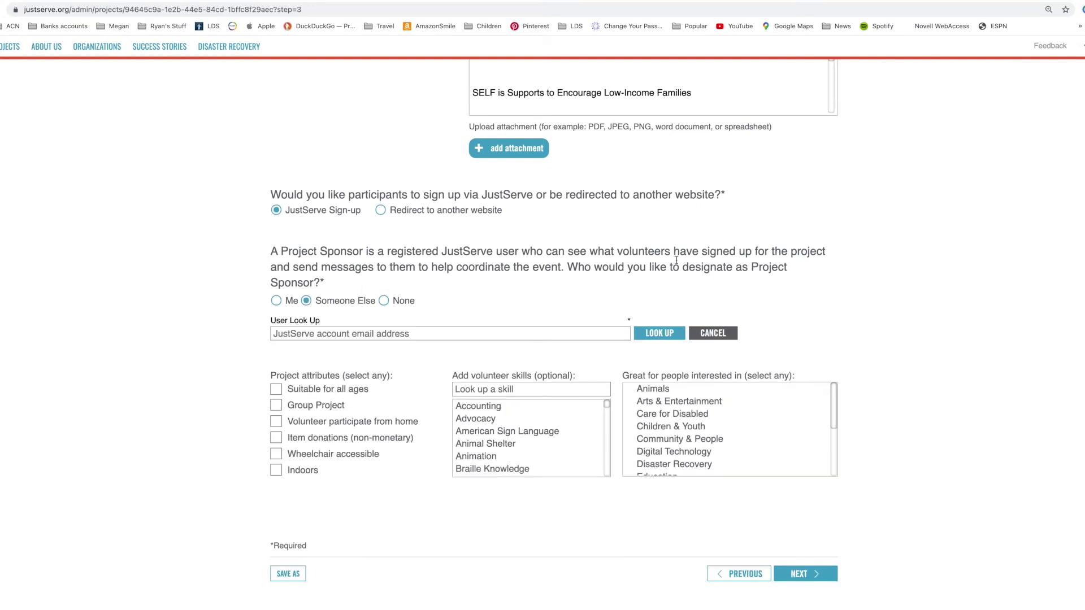
left_click(571, 339)
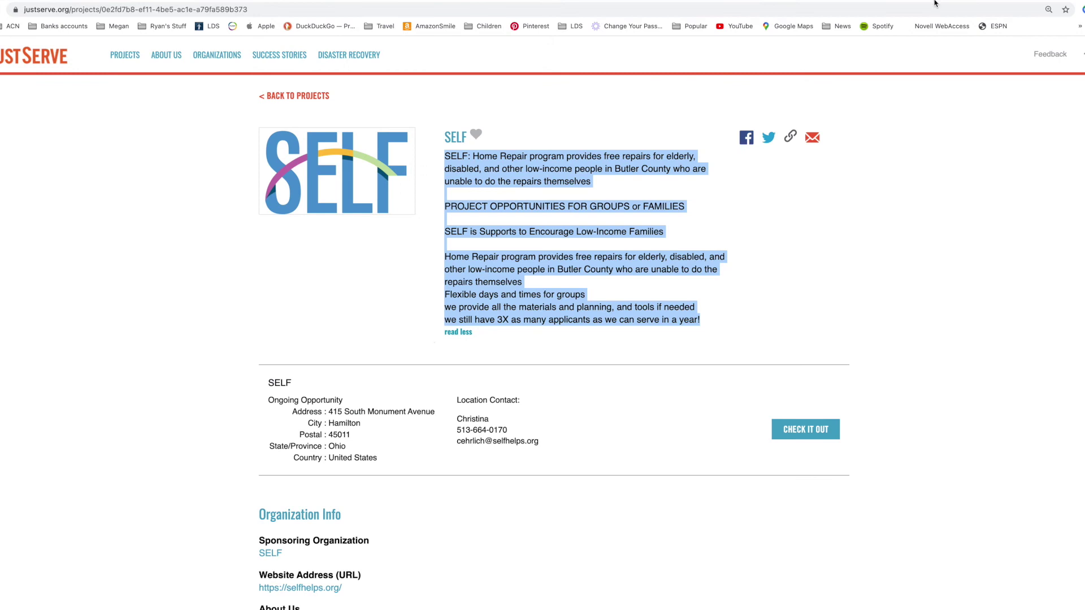
scroll(428, 362, "down", 3)
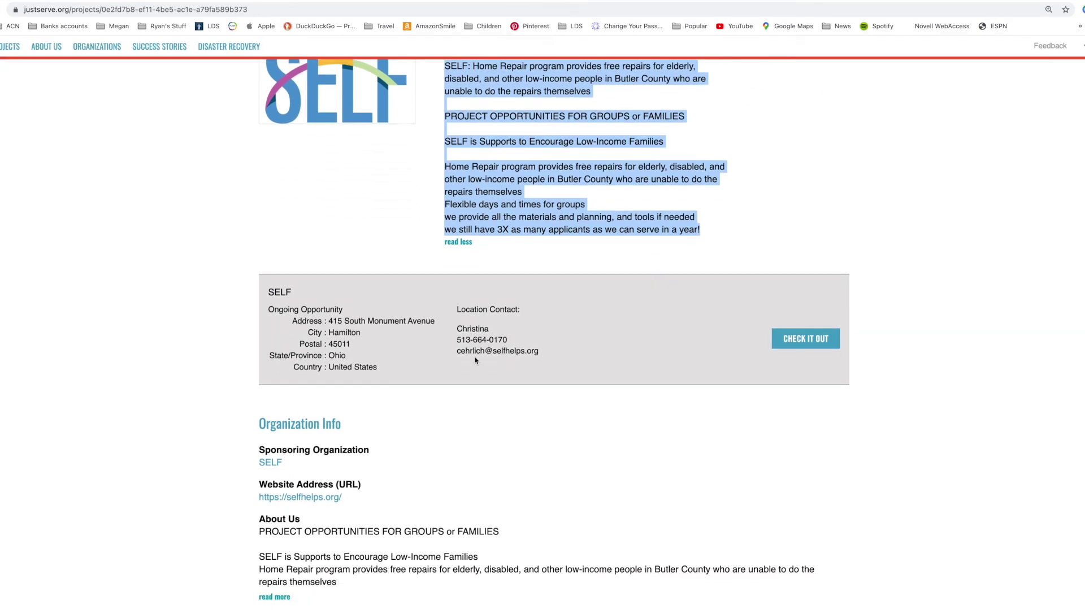
left_click_drag(539, 351, 457, 350)
key("super+c")
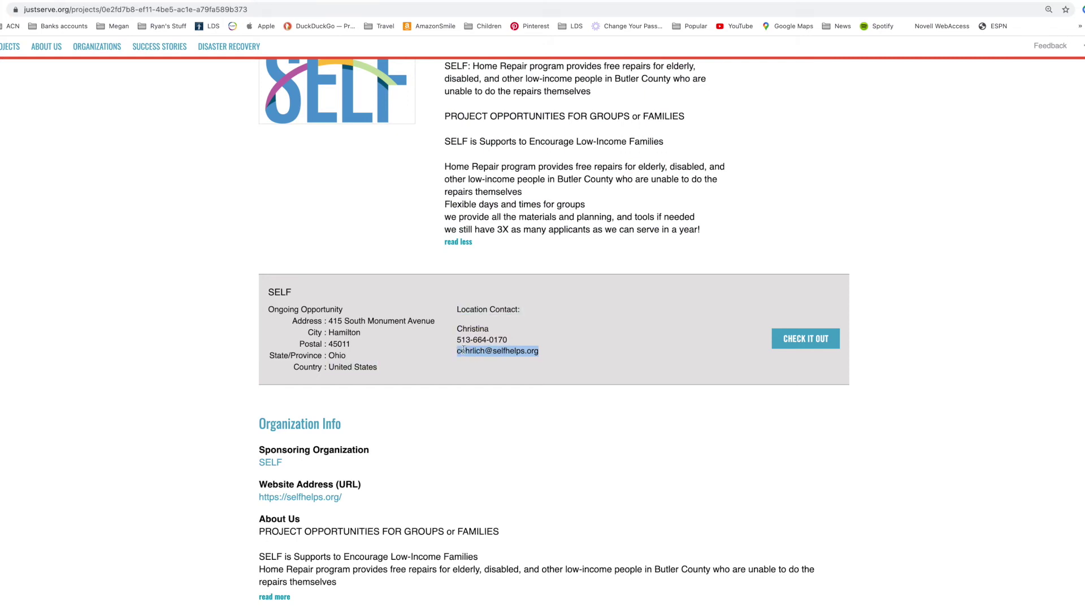
left_click(771, 1)
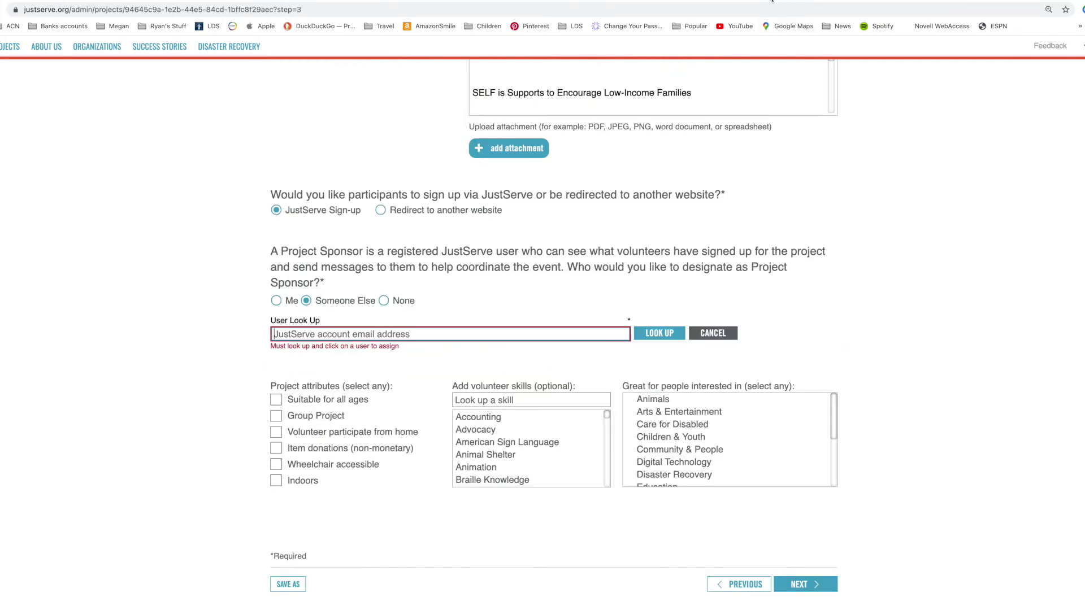
left_click(318, 335)
key("super+v")
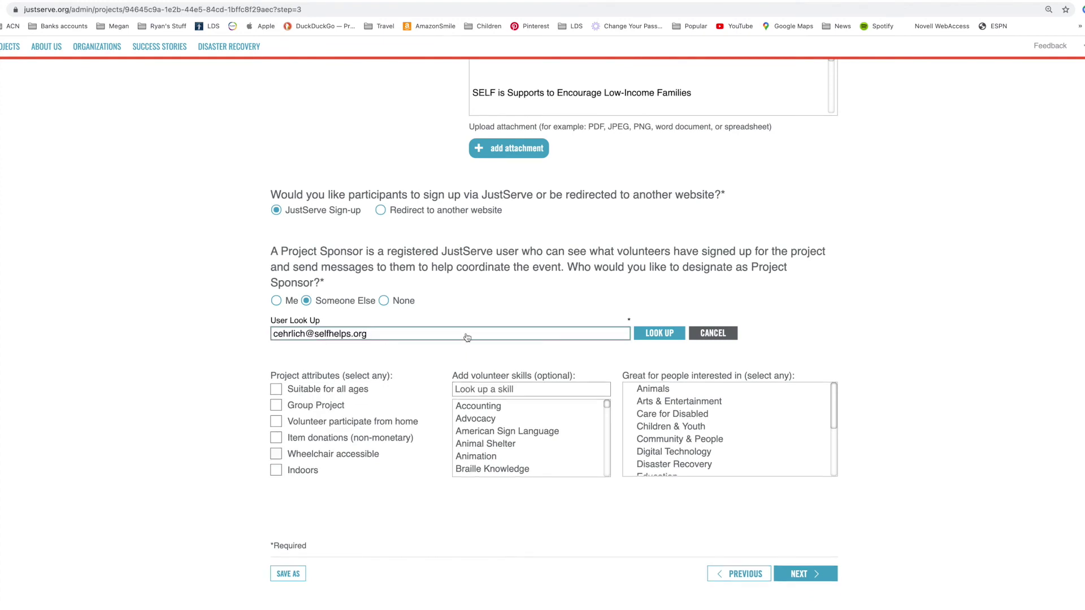
left_click(644, 334)
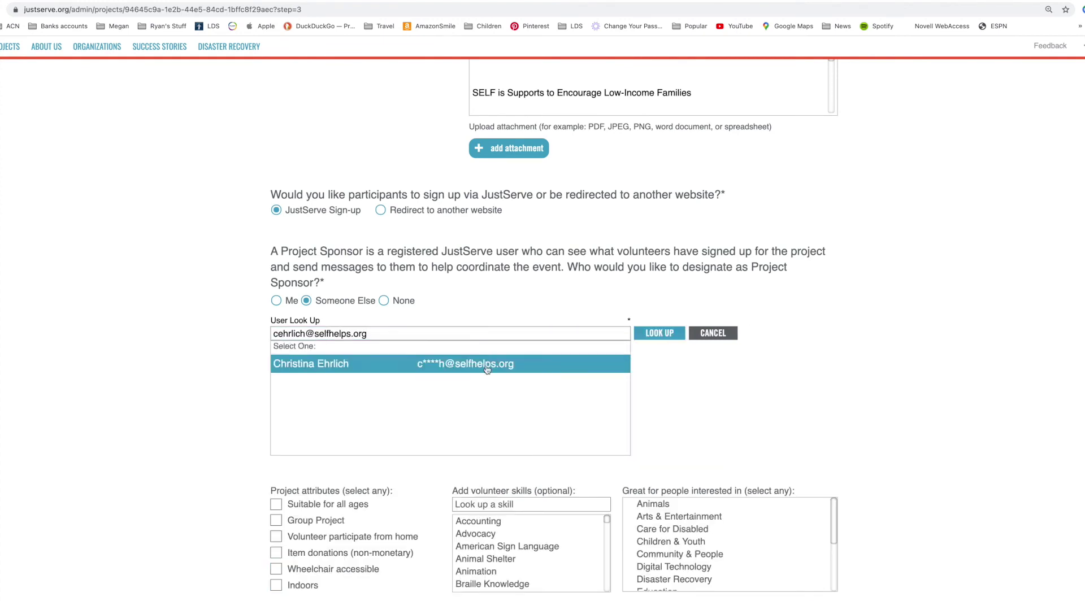
left_click(495, 362)
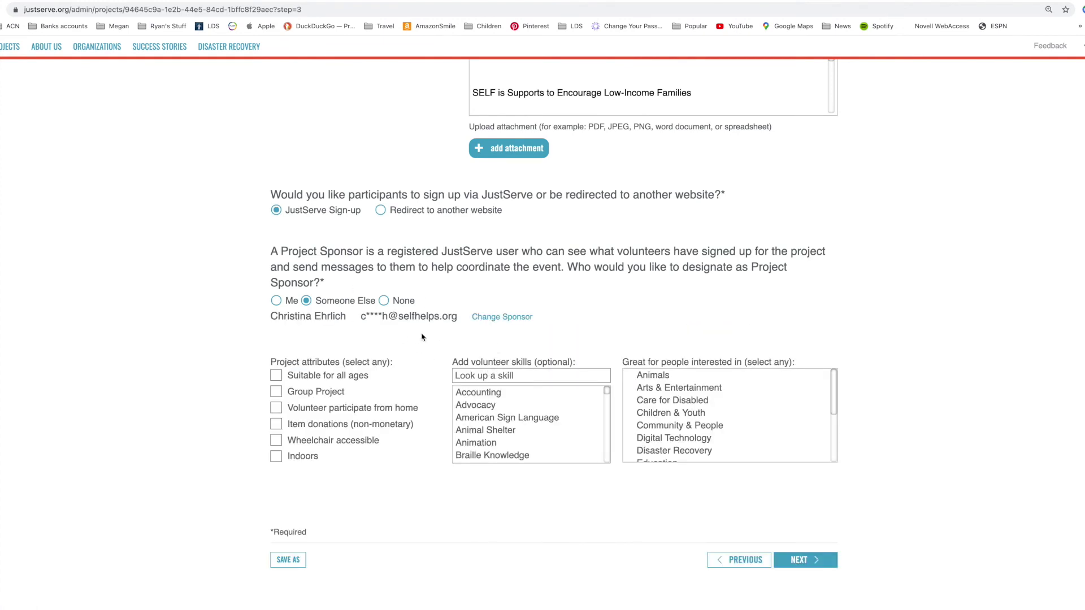
left_click(802, 562)
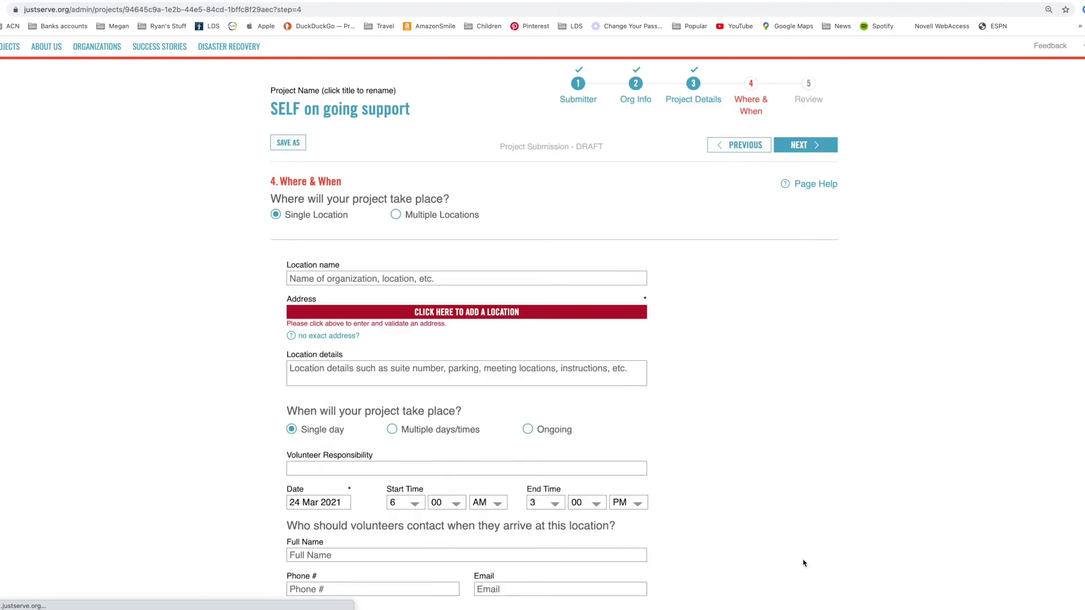
- Enter SELF as the location name and copy the street address from the SELF page
left_click(469, 318)
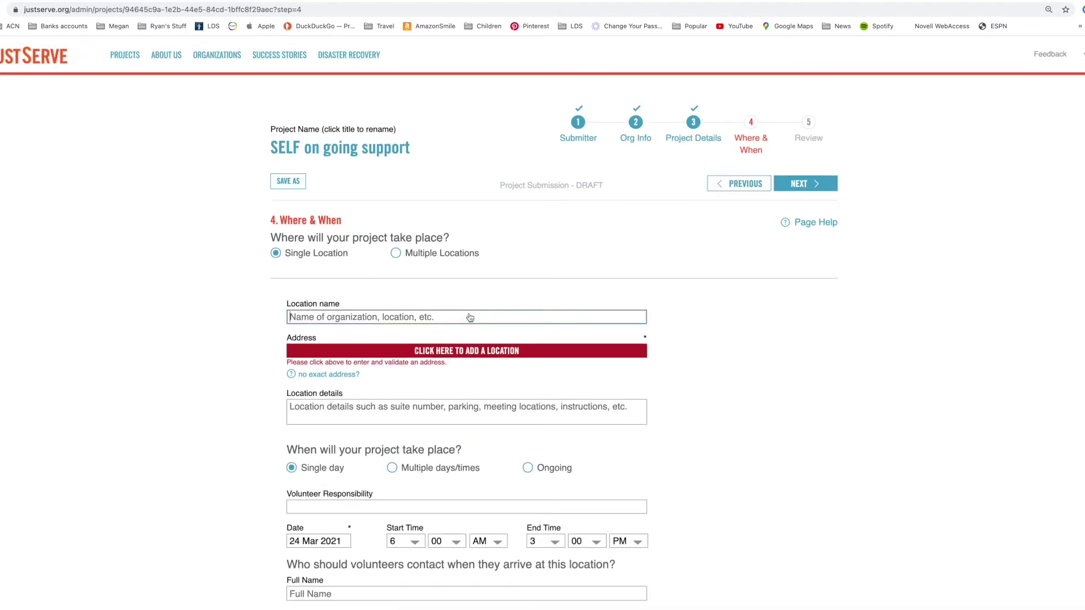
type("S")
key("BackSpace")
type("S")
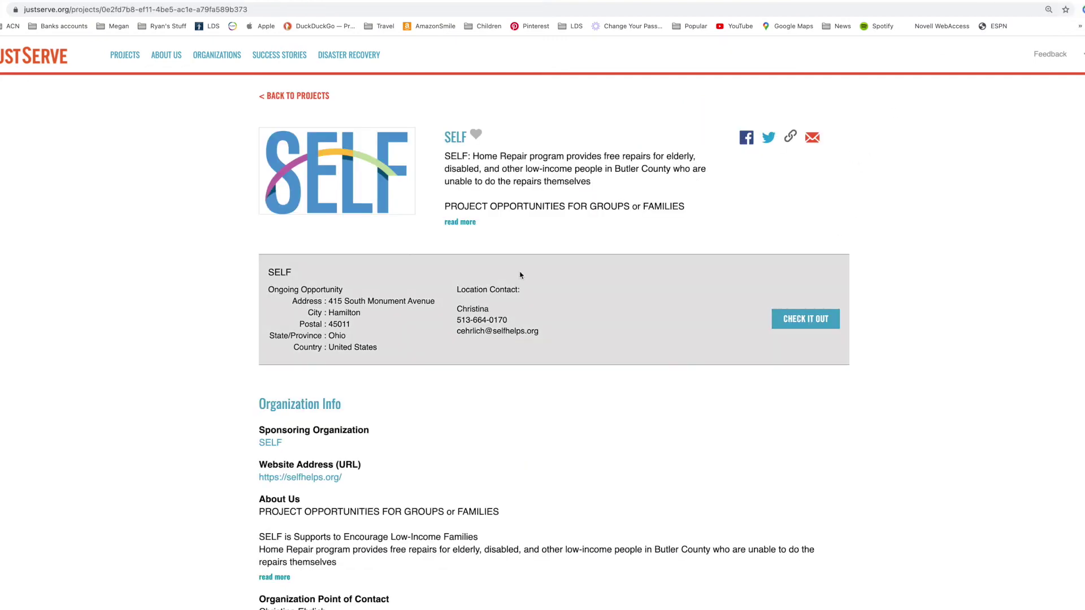
left_click_drag(330, 302, 435, 306)
key("super+c")
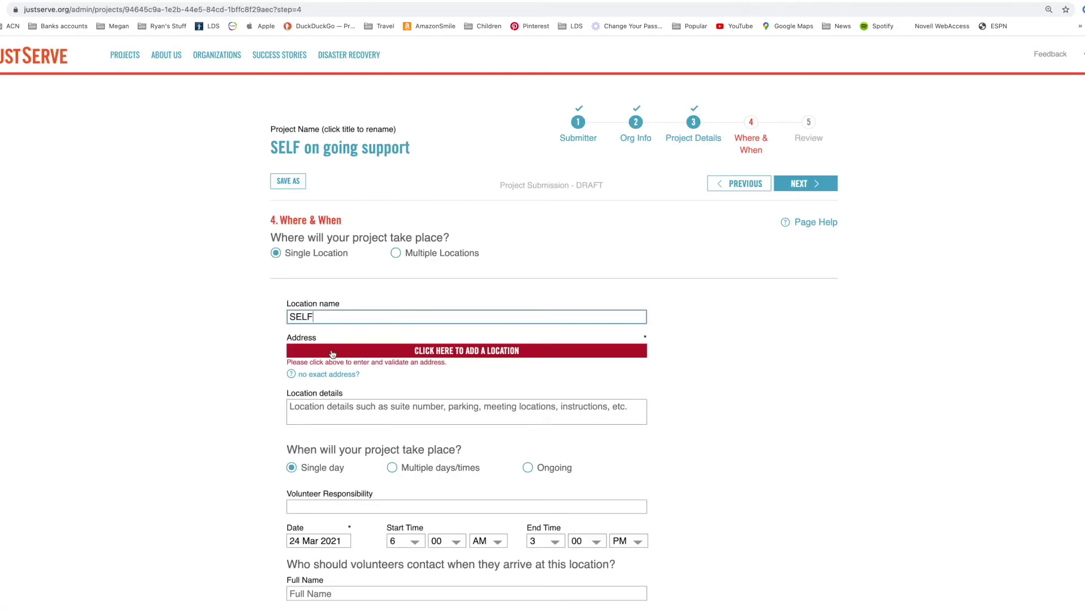
- Replace the Middletown search text with the copied SELF street address, verify the Hamilton, Ohio match, and accept it
left_click(334, 354)
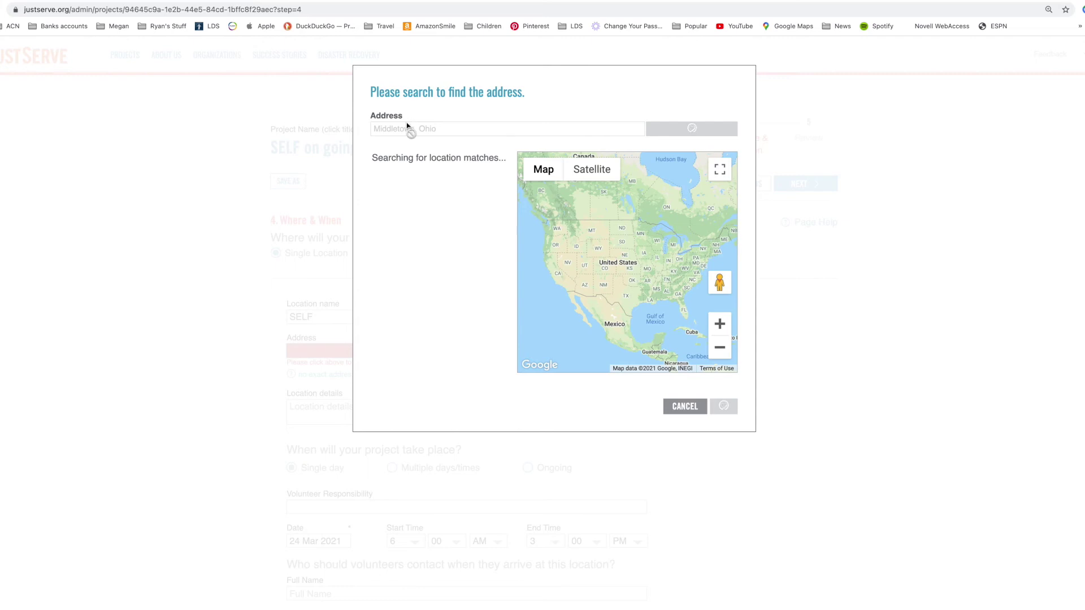
left_click_drag(466, 134, 363, 127)
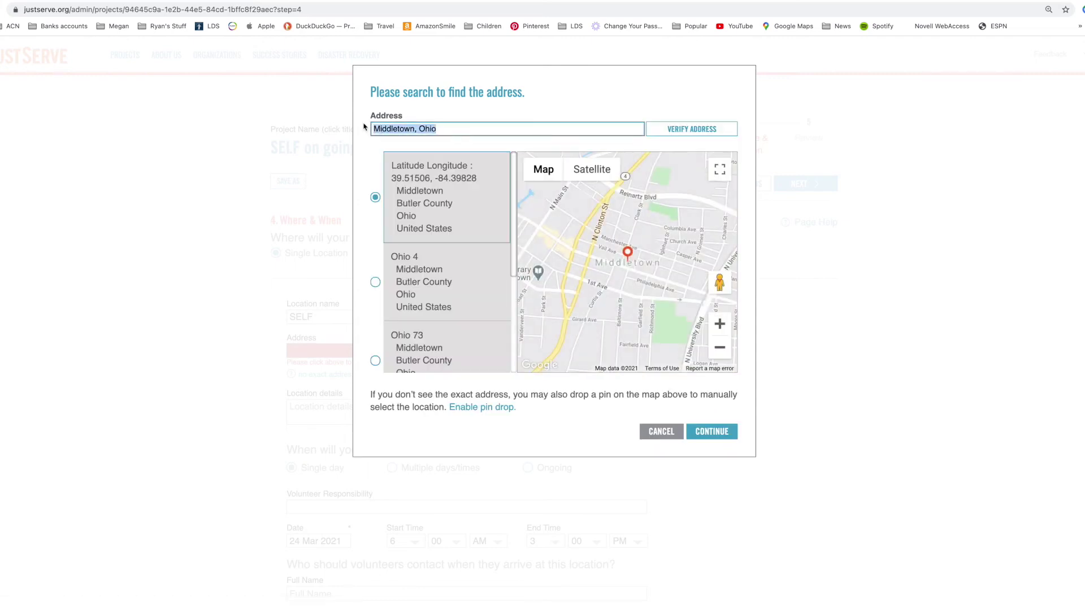
key("BackSpace")
key("super+v")
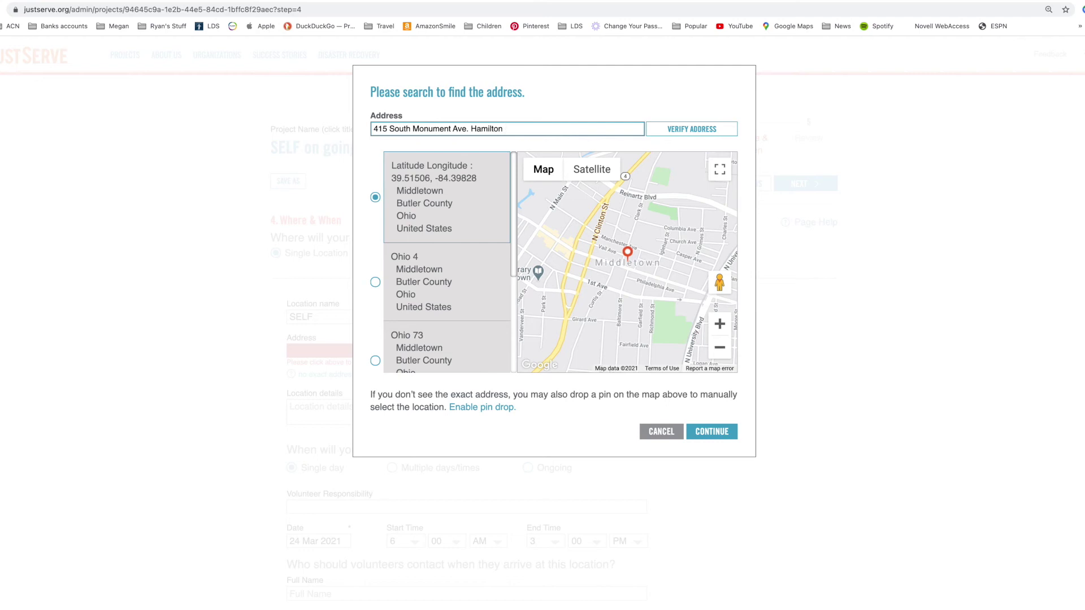
left_click(692, 129)
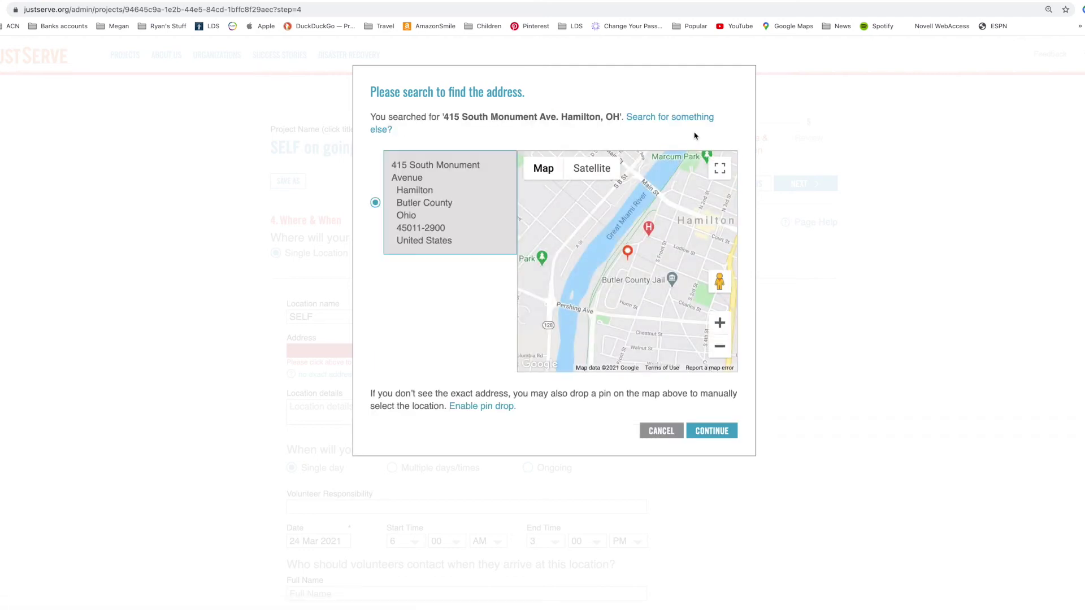
left_click(711, 431)
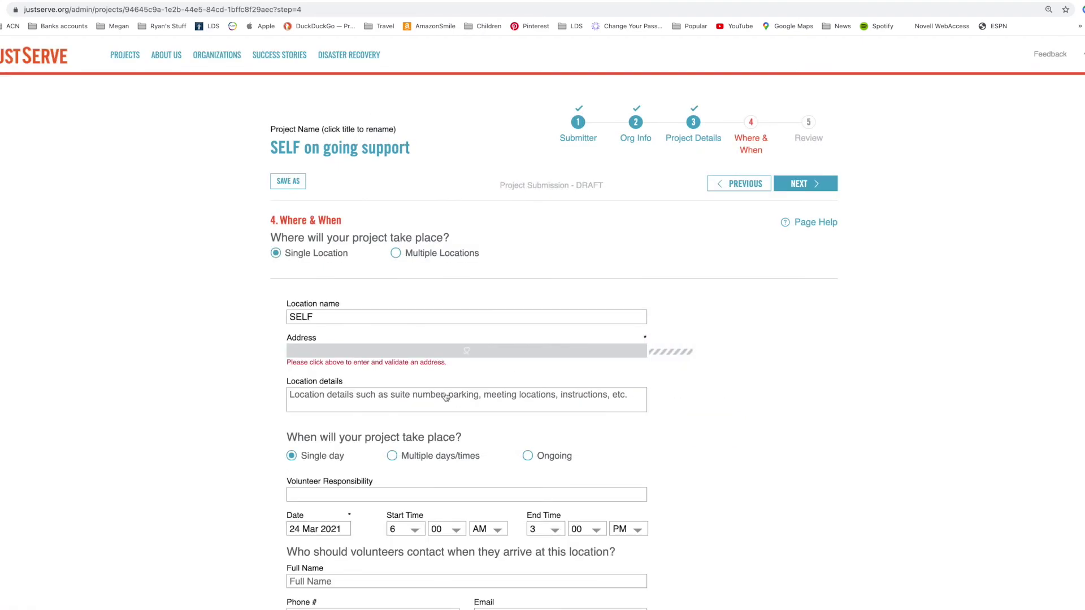
- Mark the project as Ongoing with a post date of 29 March 2021
scroll(448, 383, "down", 3)
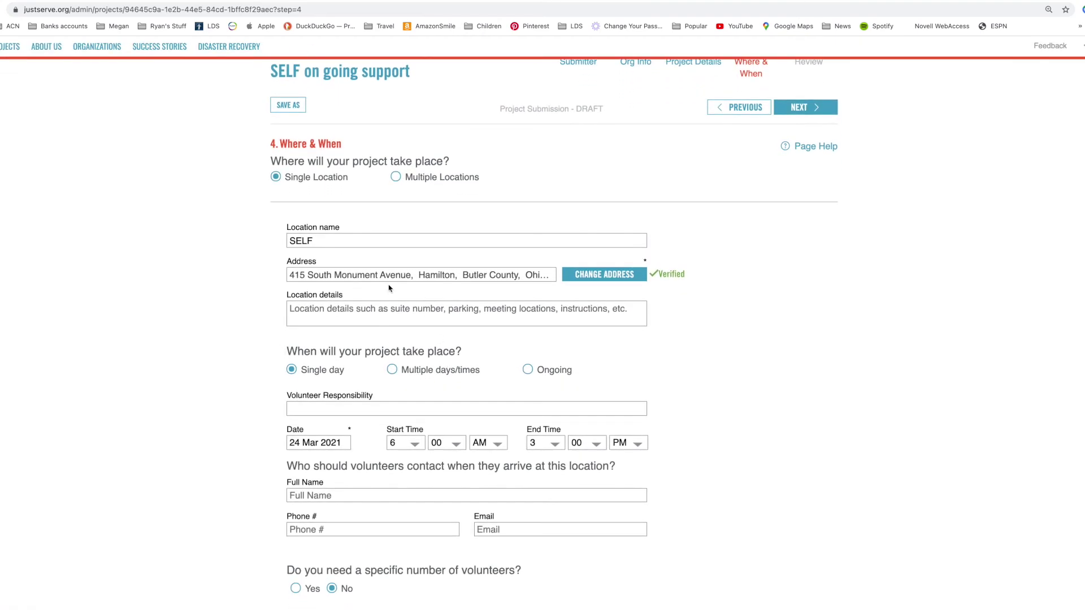
left_click(529, 370)
left_click(318, 415)
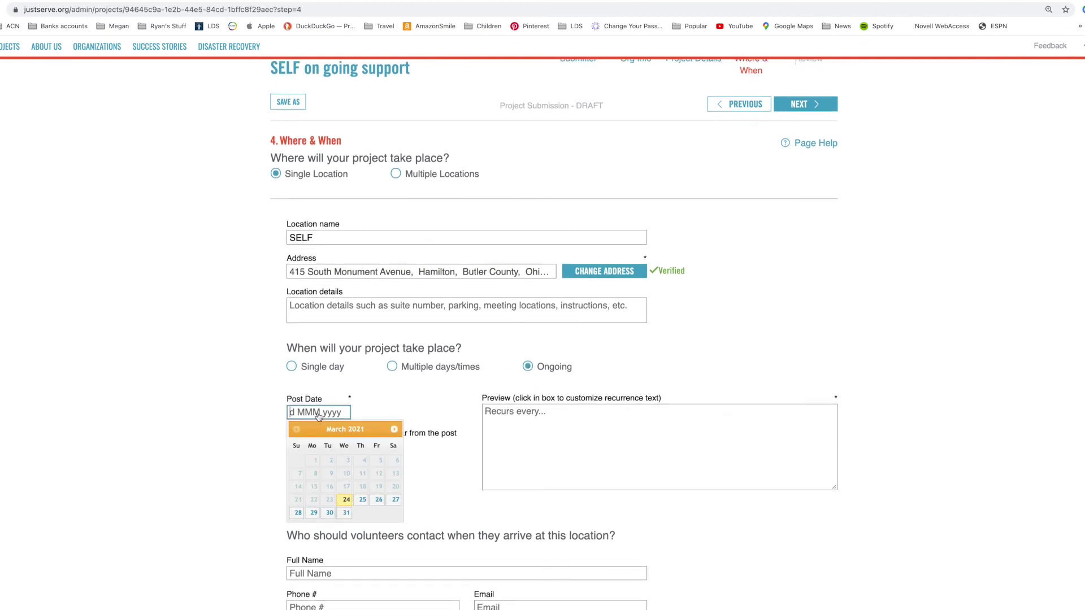
left_click(315, 509)
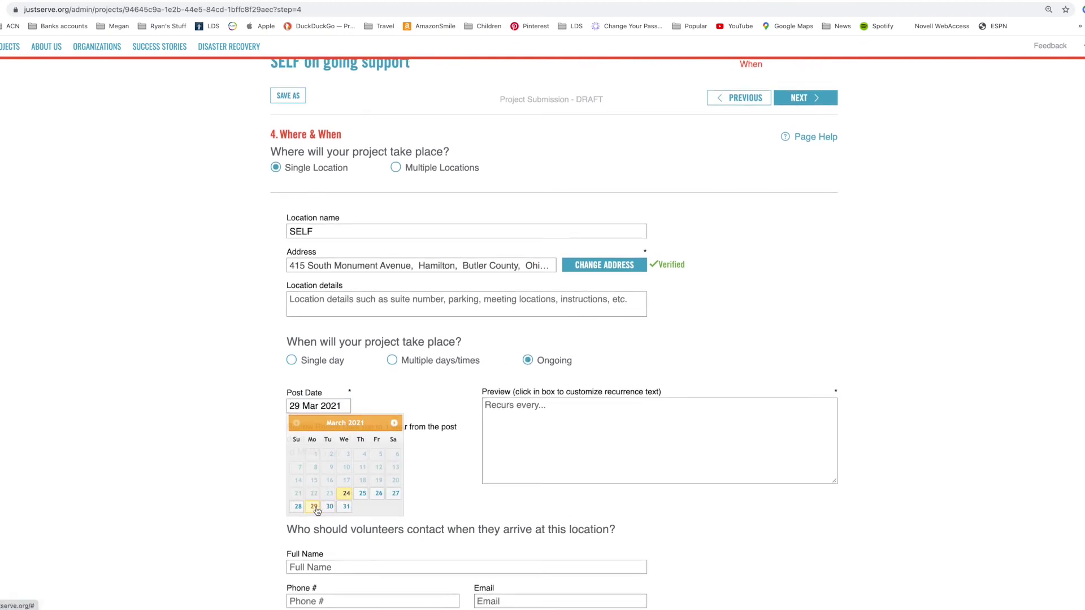
- Set the review renew date to 29 March 2022
left_click(345, 452)
left_click(394, 471)
left_click(394, 471)
left_click(393, 471)
left_click(394, 471)
left_click(394, 471)
left_click(394, 471)
left_click(393, 471)
left_click(394, 471)
left_click(394, 470)
left_click(394, 470)
left_click(362, 547)
scroll(349, 408, "down", 2)
left_click(339, 376)
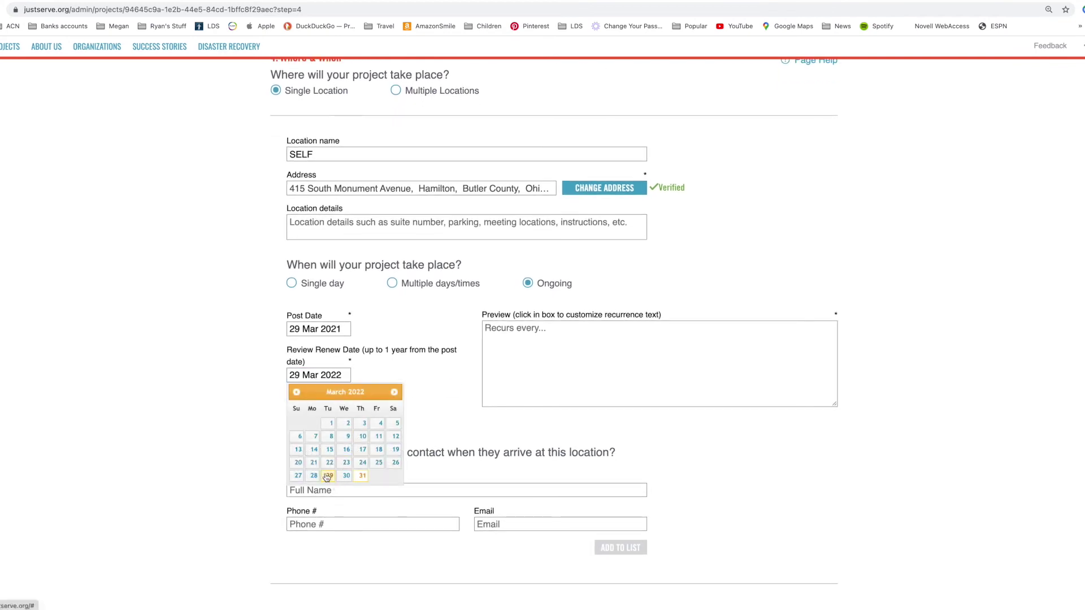
left_click(326, 478)
scroll(395, 405, "down", 3)
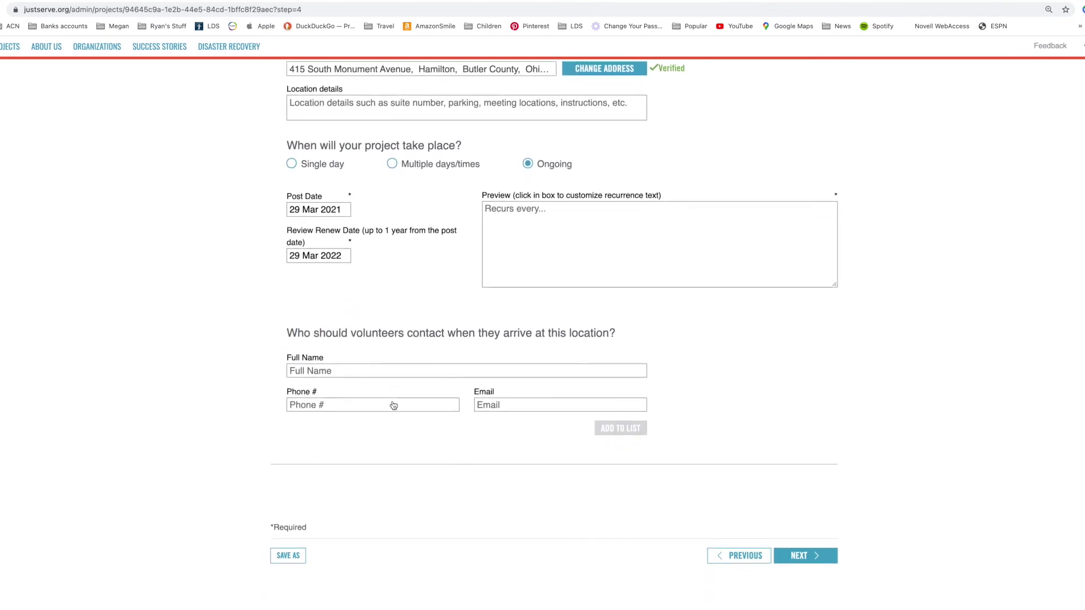
- Enter the SELF contact's full name in the Full Name field
left_click(398, 374)
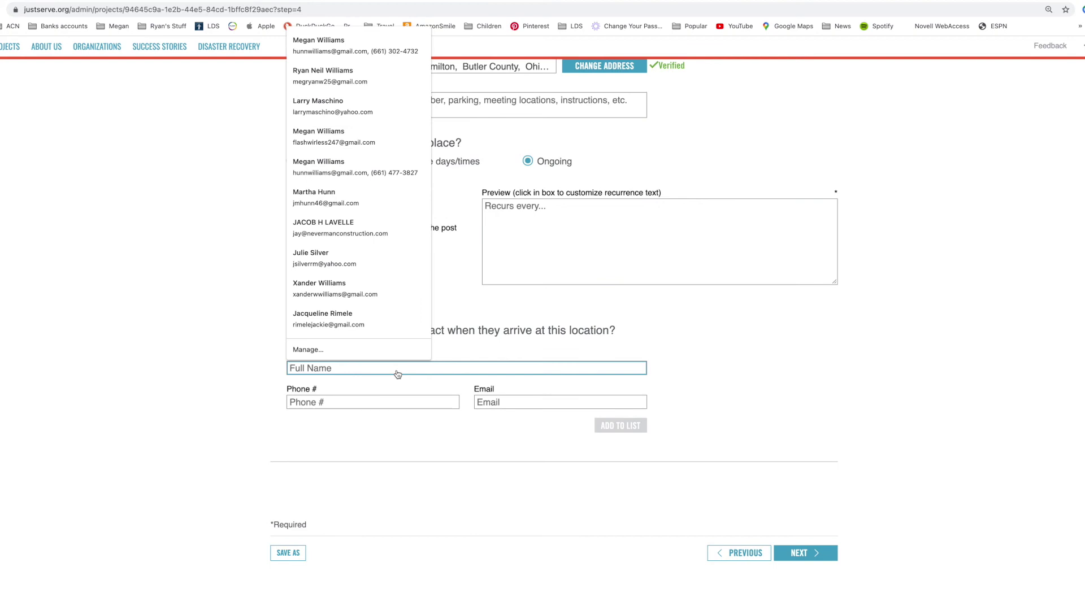
key("BackSpace")
key("Tab")
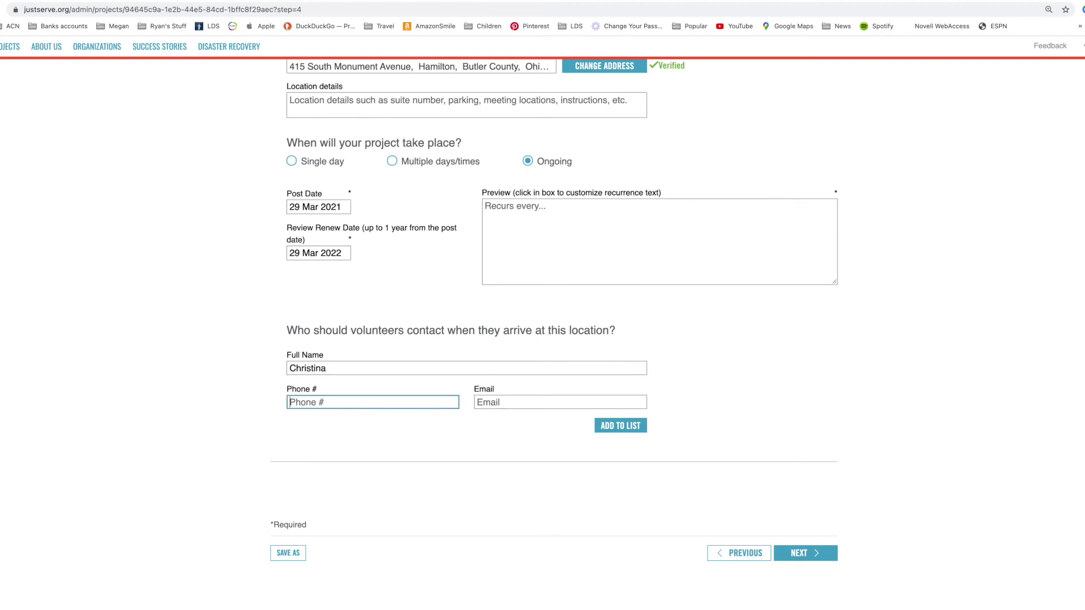
- Fill in the contact's e-mail address, copied from the SELF project page
left_click(523, 406)
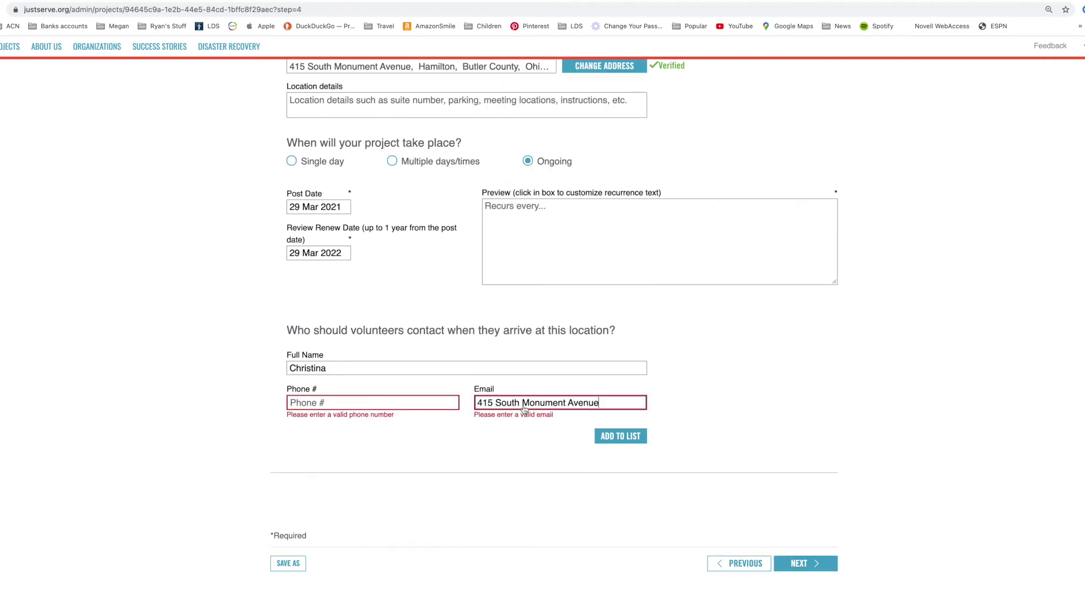
left_click_drag(601, 404, 454, 399)
key("BackSpace")
key("ctrl+Tab")
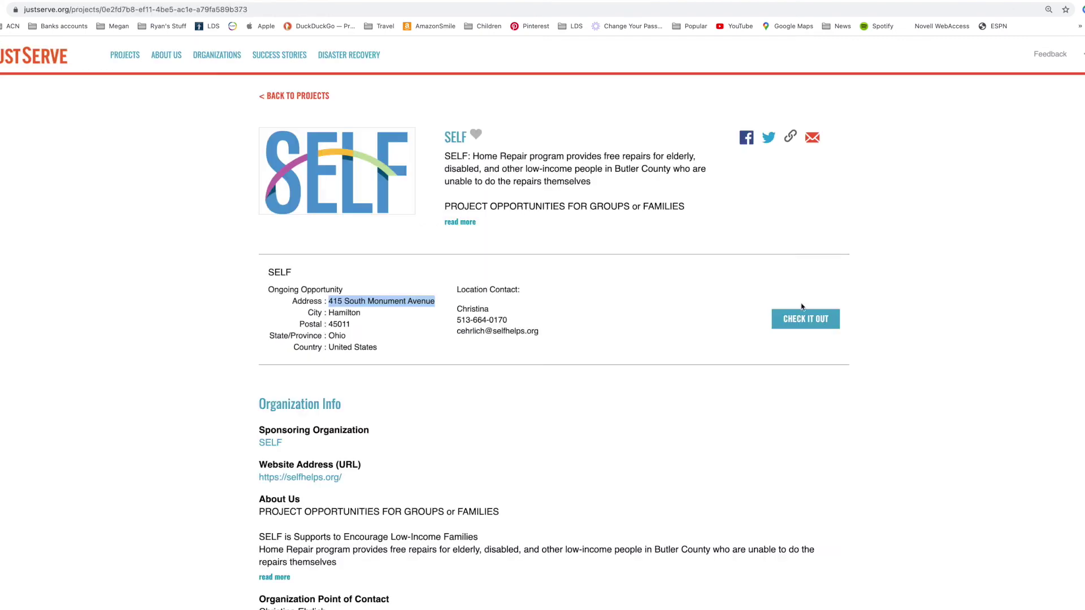
left_click_drag(546, 336, 458, 331)
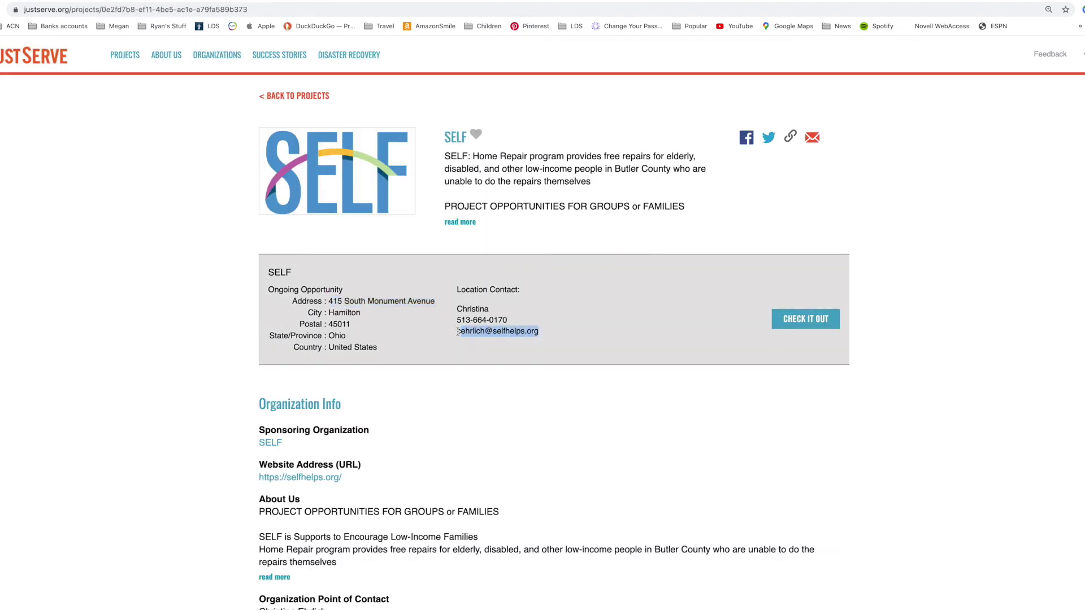
key("ctrl+c")
key("ctrl+shift+Tab")
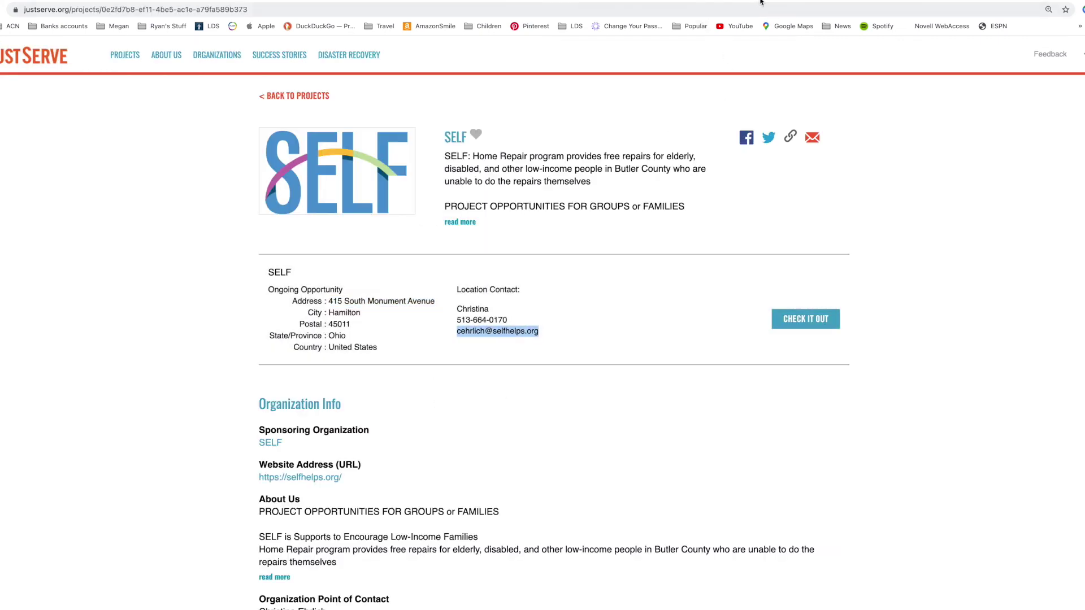
left_click(491, 404)
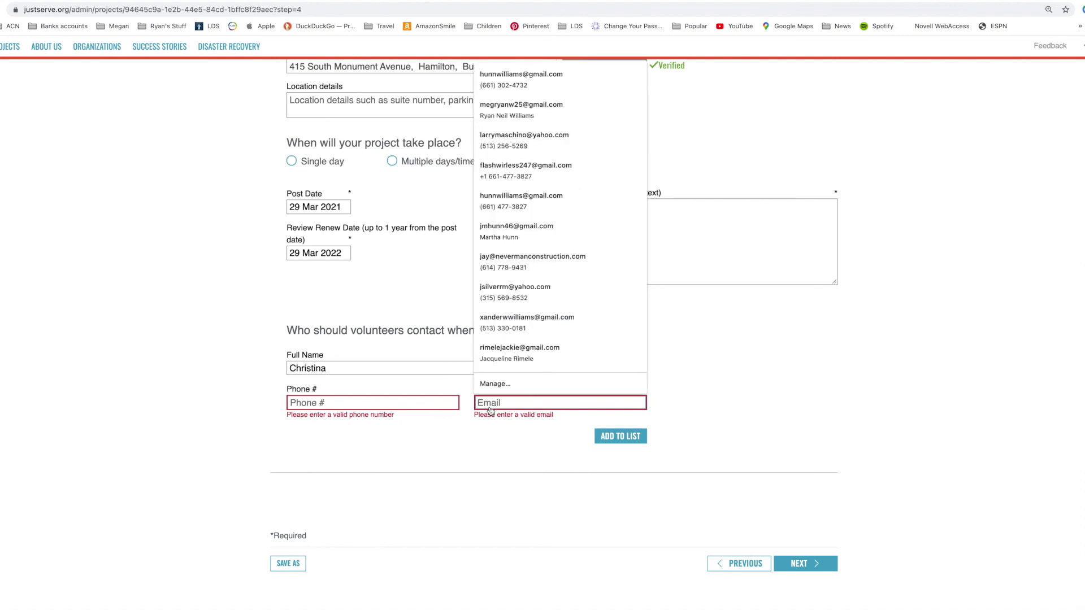
key("ctrl+v")
- Add the contact's phone number from the SELF page and save the contact to the list
key("ctrl+Tab")
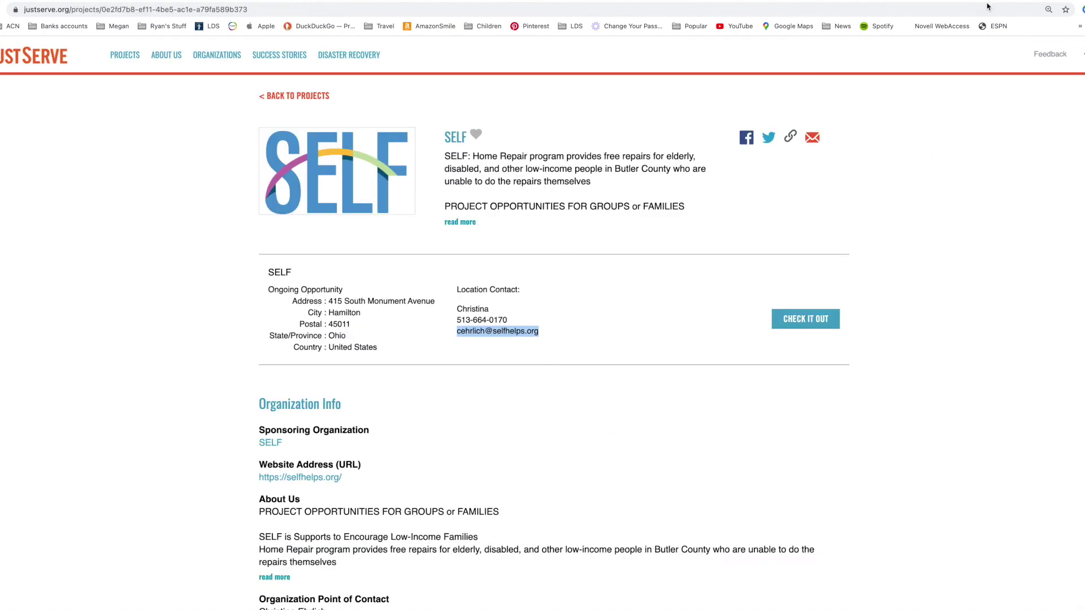
left_click_drag(512, 321, 460, 318)
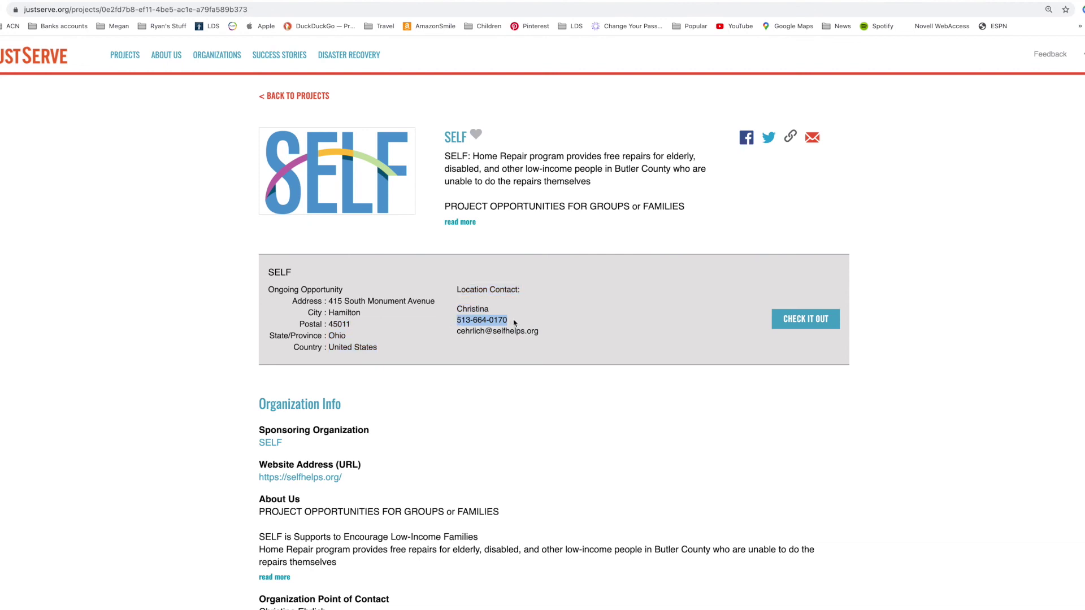
key("ctrl+Tab")
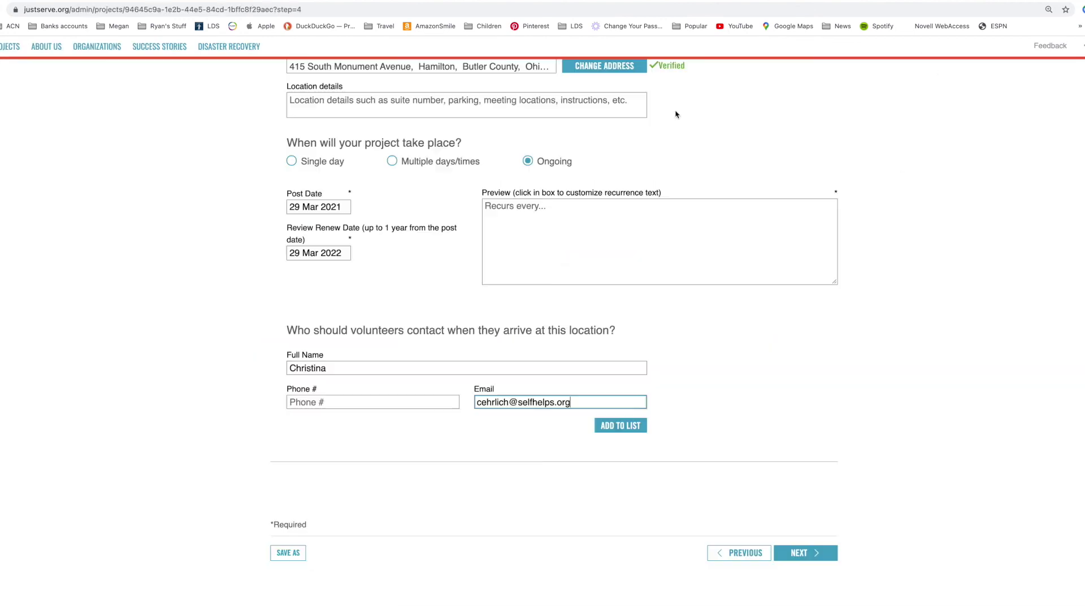
left_click(341, 403)
key("ctrl+v")
left_click(623, 430)
scroll(702, 369, "down", 2)
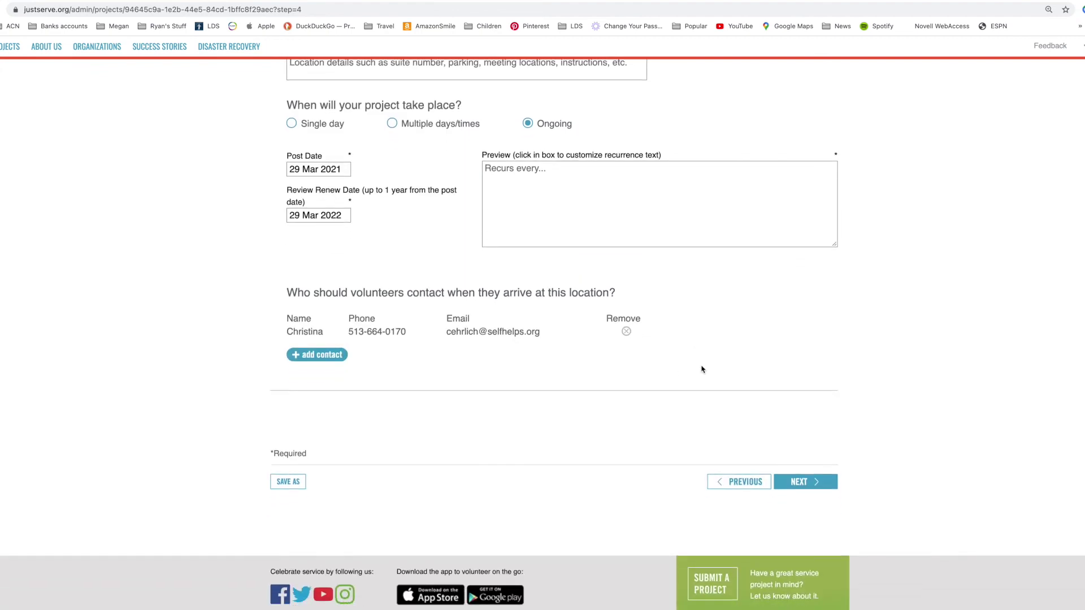
- Enter 'Usually Group Projects, Weekend options' as the recurrence text and continue to step 5 Review
left_click(518, 161)
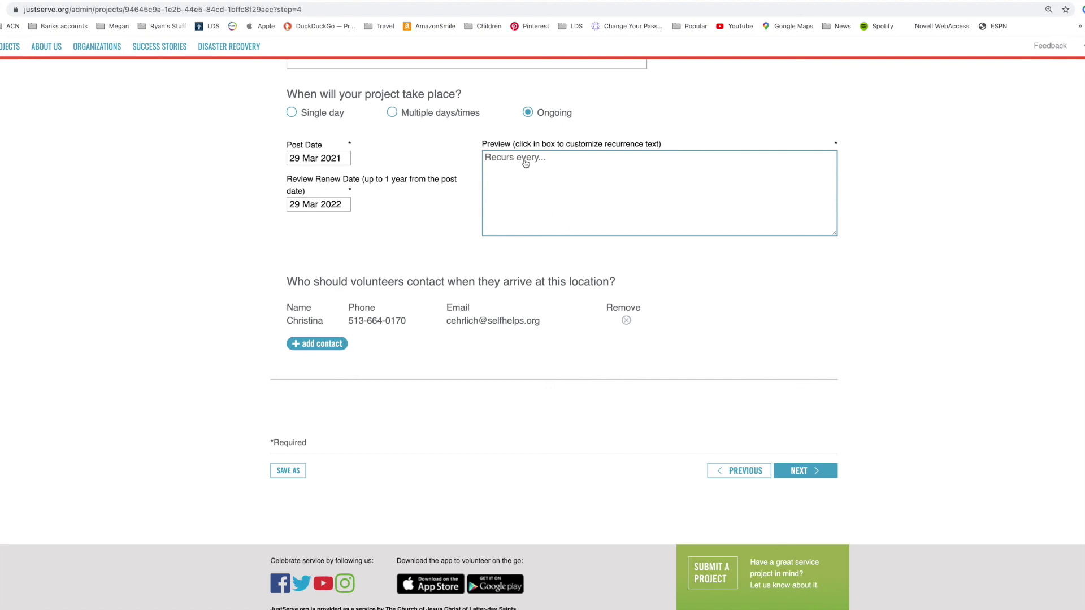
type("Usual")
type("ly IGrou")
type("Group P")
type("j")
key("BackSpace")
type("rojects, We")
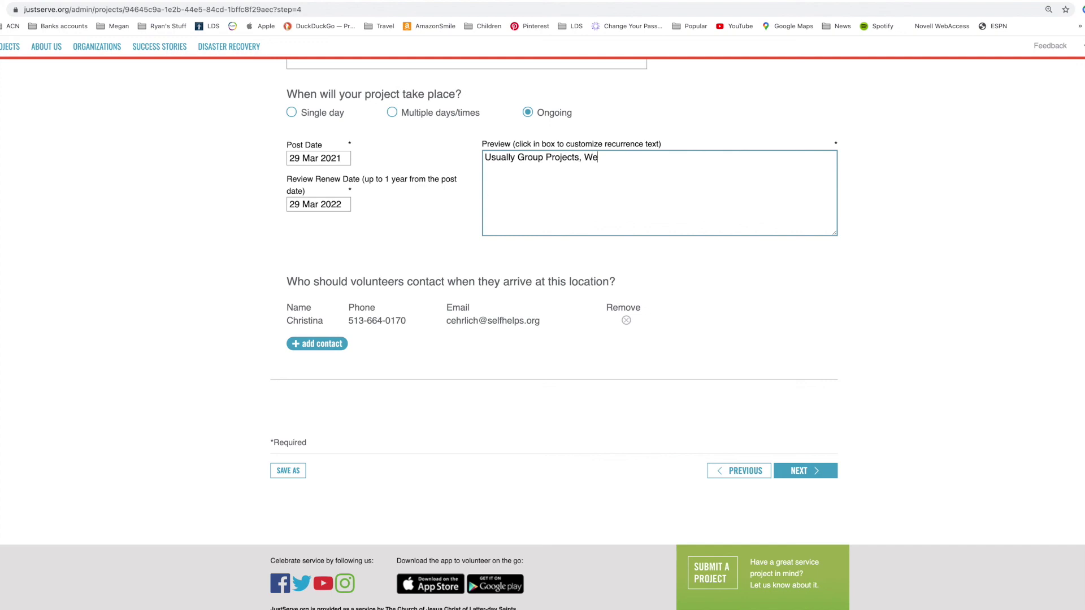
type("ekend otp")
key("BackSpace")
key("BackSpace")
key("BackSpace")
type("ions")
left_click(813, 479)
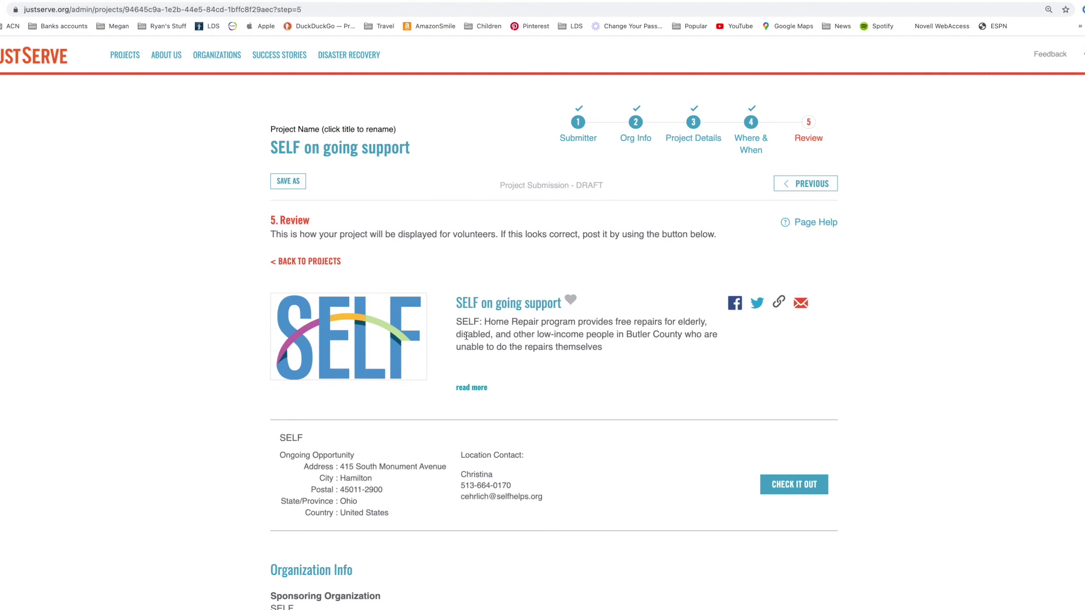
- Expand and read through the full description and details, then post the project to the website
left_click(473, 388)
scroll(522, 395, "down", 5)
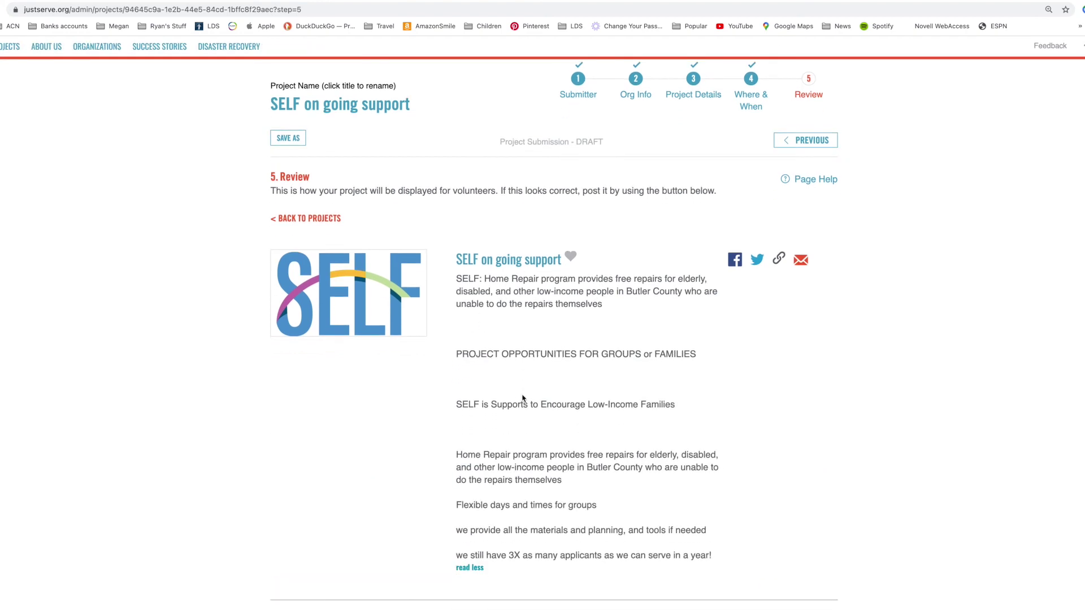
scroll(508, 446, "down", 3)
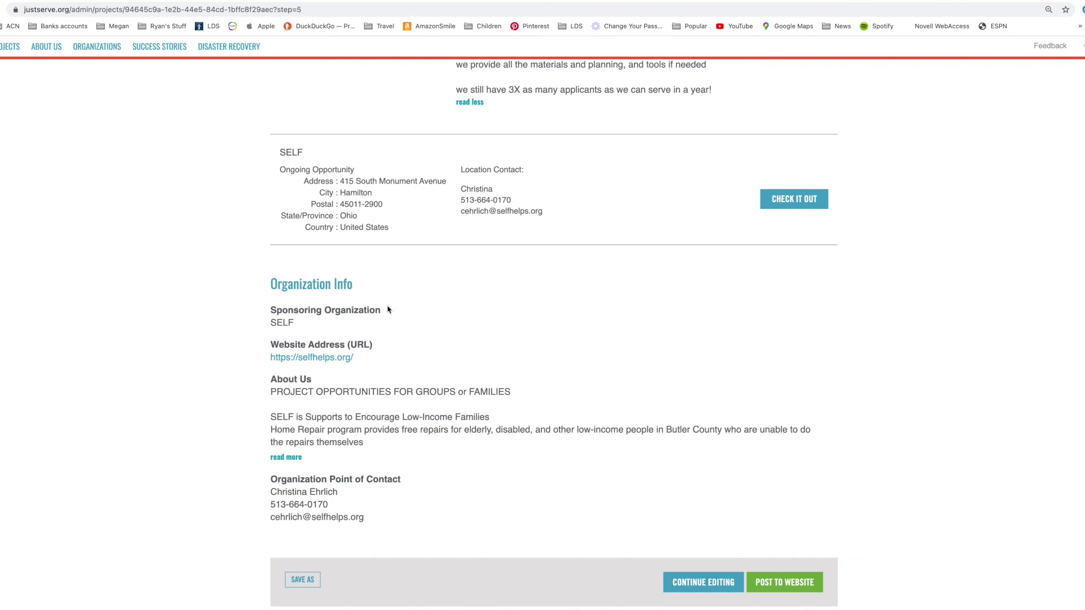
scroll(642, 441, "down", 1)
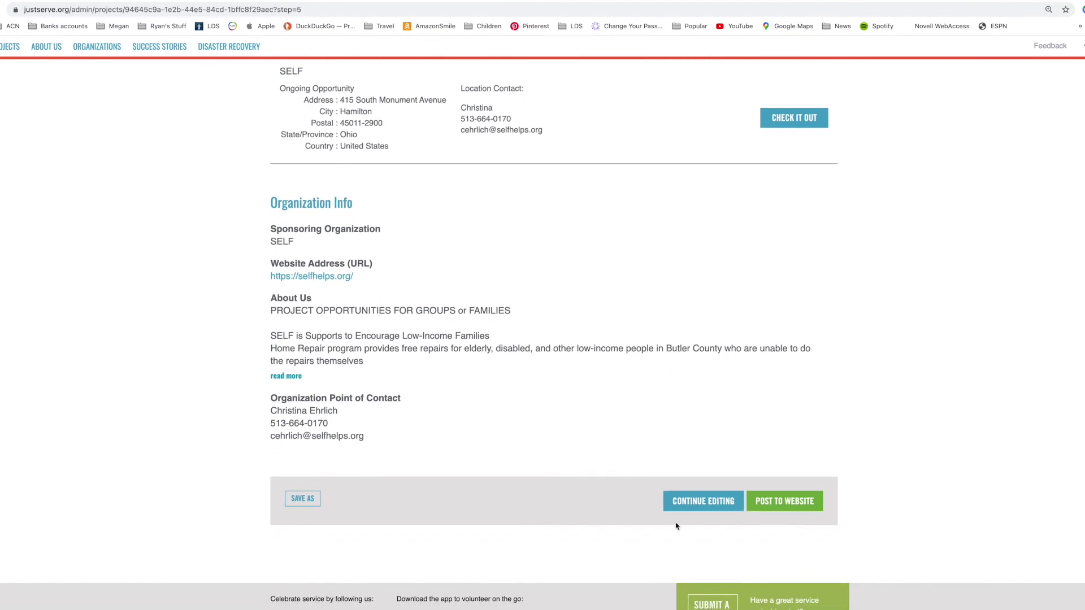
left_click(782, 510)
- View the live posting from the Project Posted dialog and select its URL in the address bar
scroll(754, 304, "up", 2)
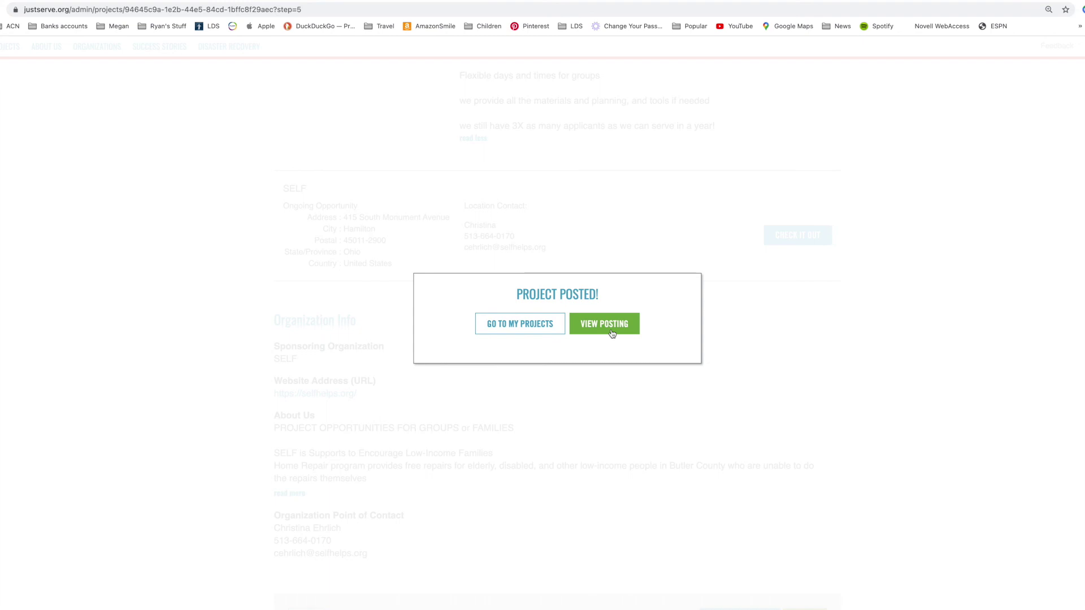
left_click(612, 331)
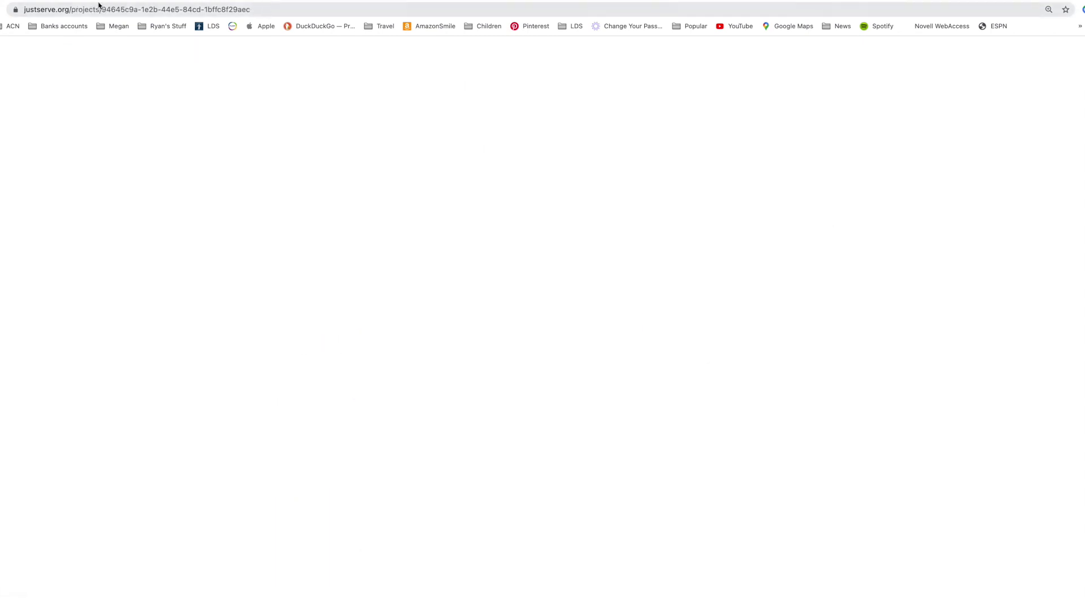
left_click(256, 10)
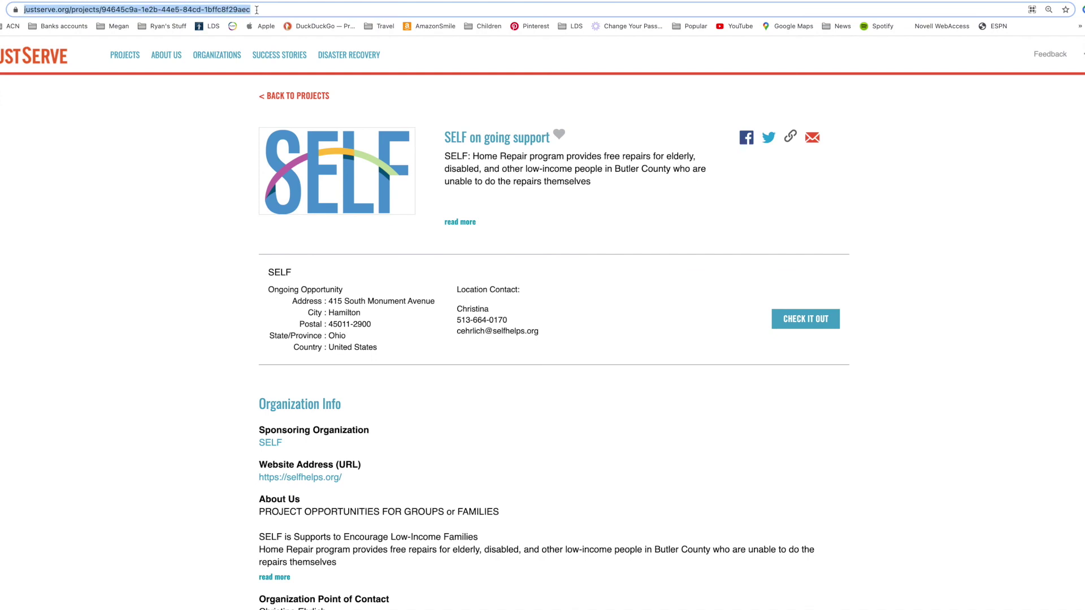